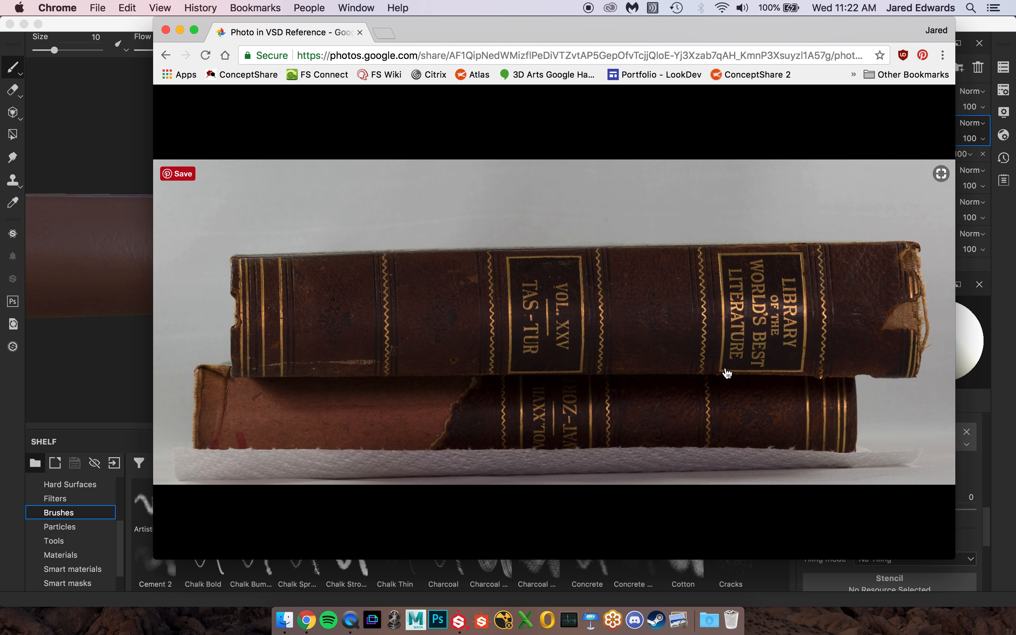
# Switch to Substance Painter and search the shelf's alphas for "square".
pyautogui.press('super+Tab')
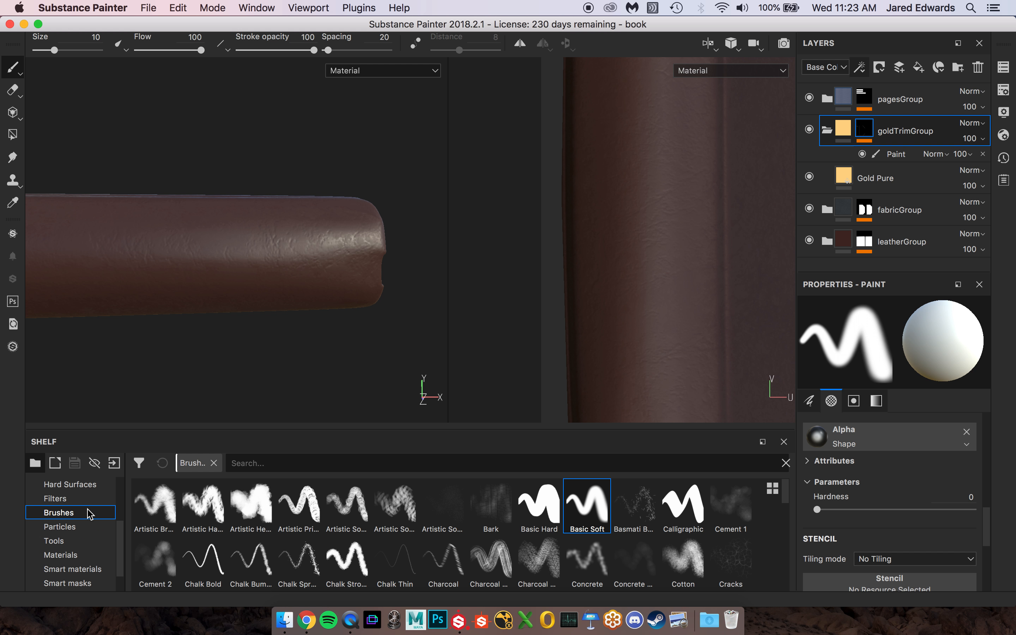
pyautogui.scroll(2, 88, 513)
pyautogui.click(58, 526)
pyautogui.click(56, 512)
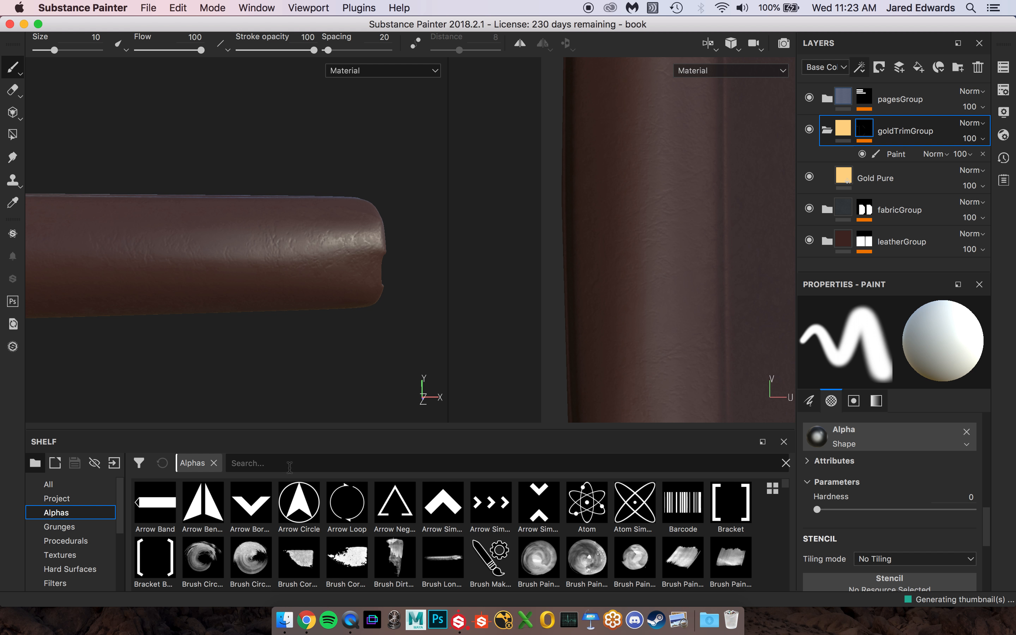
pyautogui.write('square')
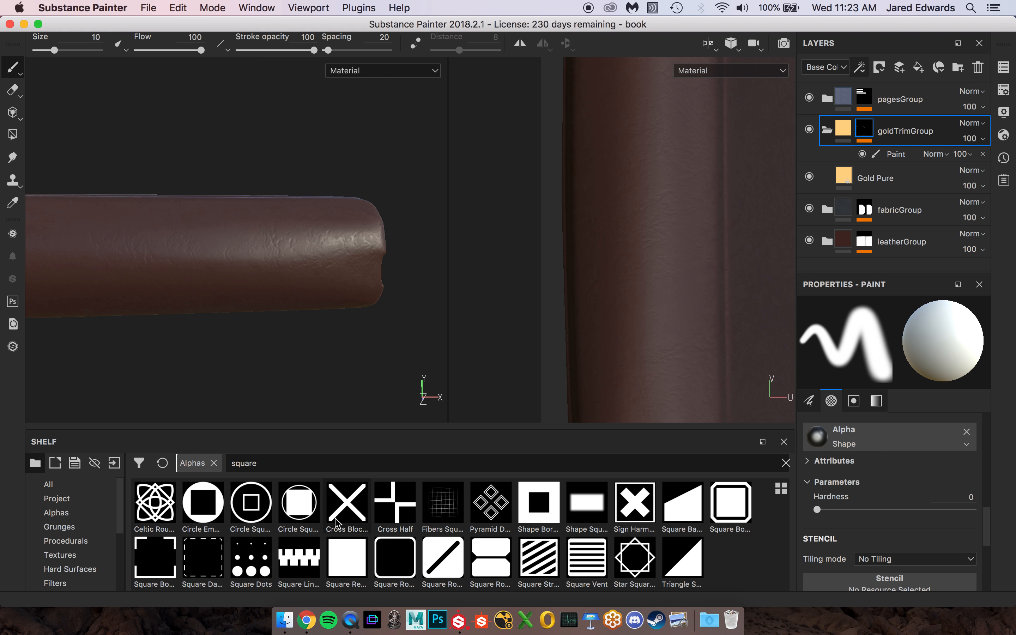
pyautogui.moveTo(539, 502)
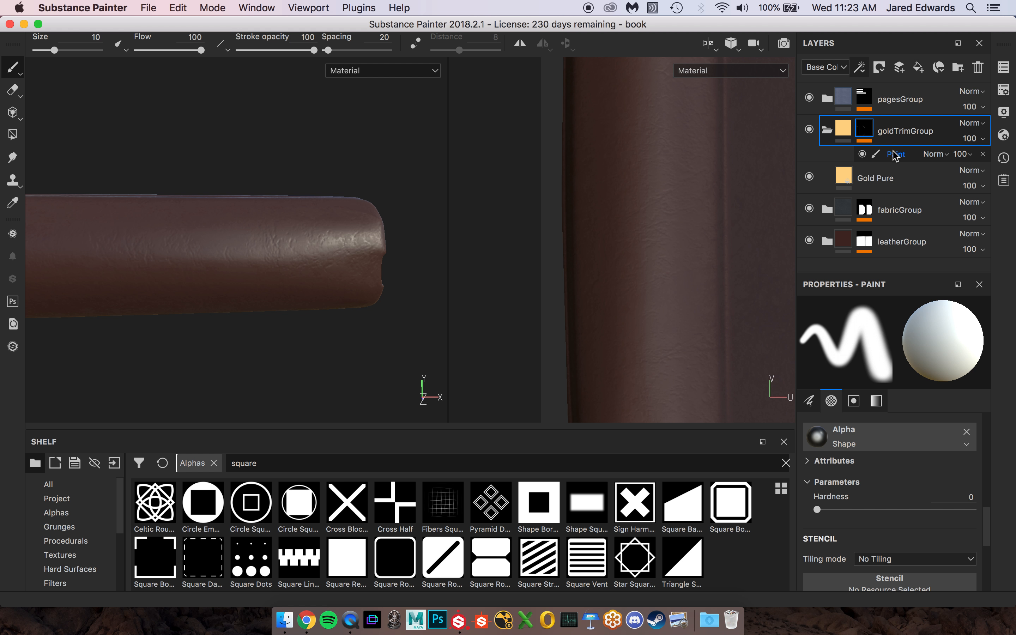
# Add a second paint effect to the goldTrimGroup mask and load the Shape Border Square alpha into the brush.
pyautogui.moveTo(209, 202)
pyautogui.keyDown('alt'); pyautogui.mouseDown()
pyautogui.moveTo(220, 195)
pyautogui.moveTo(195, 204)
pyautogui.moveTo(222, 198)
pyautogui.mouseUp(); pyautogui.keyUp('alt')
pyautogui.keyDown('alt'); pyautogui.moveTo(223, 197); pyautogui.dragTo(214, 275, button='middle'); pyautogui.keyUp('alt')
pyautogui.keyDown('alt'); pyautogui.moveTo(215, 275); pyautogui.dragTo(212, 166); pyautogui.keyUp('alt')
pyautogui.click(862, 70)
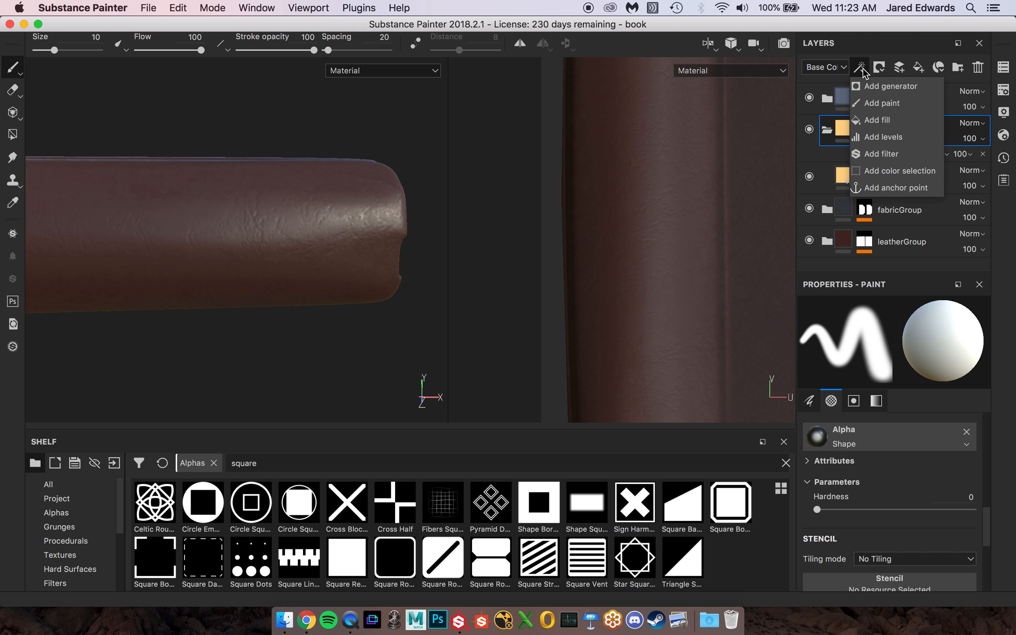
pyautogui.click(871, 103)
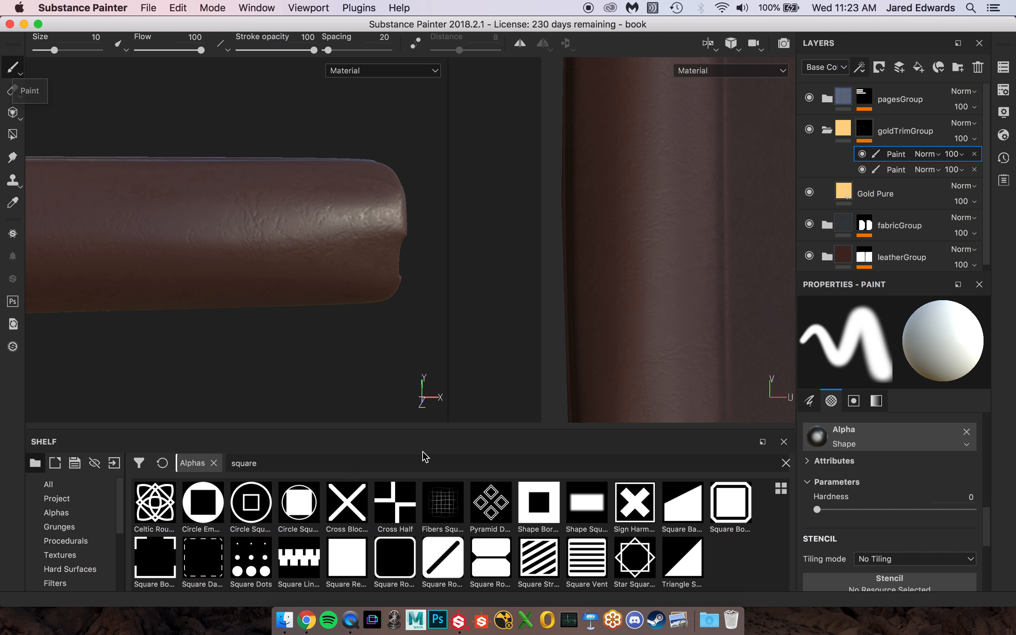
pyautogui.click(539, 504)
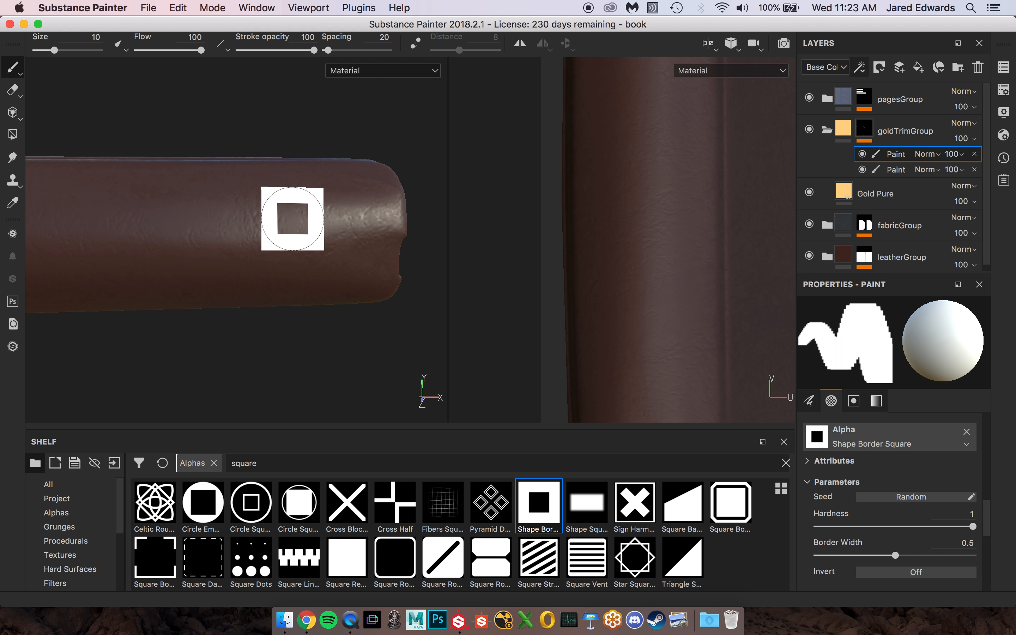
# Try stamping the square border on the book spine in the UV view with a brush size of 22.33.
pyautogui.scroll(5, 906, 531)
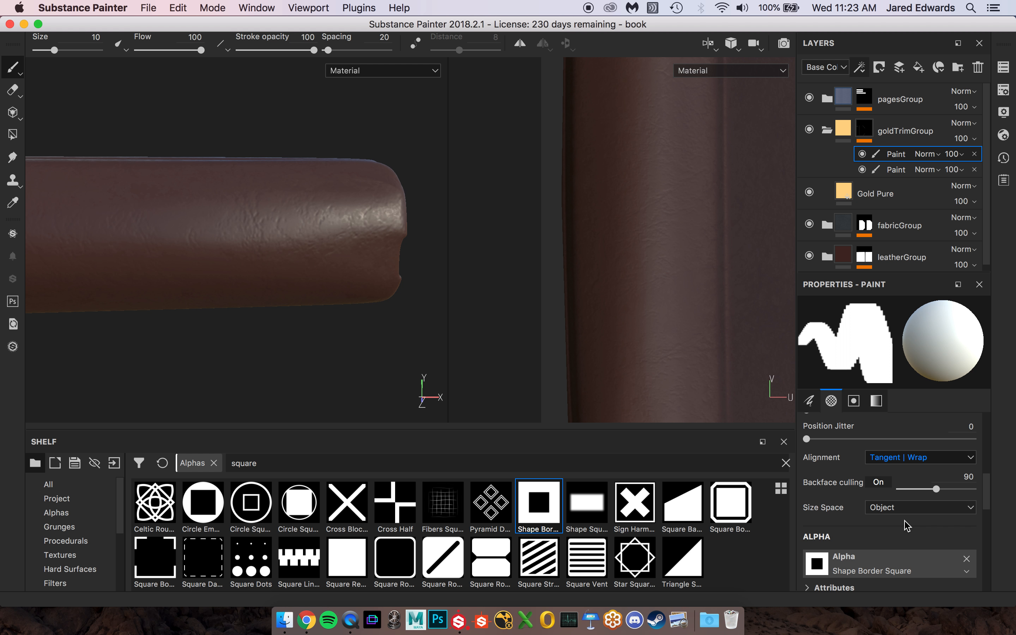
pyautogui.keyDown('alt'); pyautogui.moveTo(659, 247); pyautogui.dragTo(677, 199, button='middle'); pyautogui.keyUp('alt')
pyautogui.moveTo(678, 198)
pyautogui.keyDown('alt'); pyautogui.mouseDown(button='right')
pyautogui.moveTo(645, 220)
pyautogui.moveTo(673, 219)
pyautogui.mouseUp(button='right'); pyautogui.keyUp('alt')
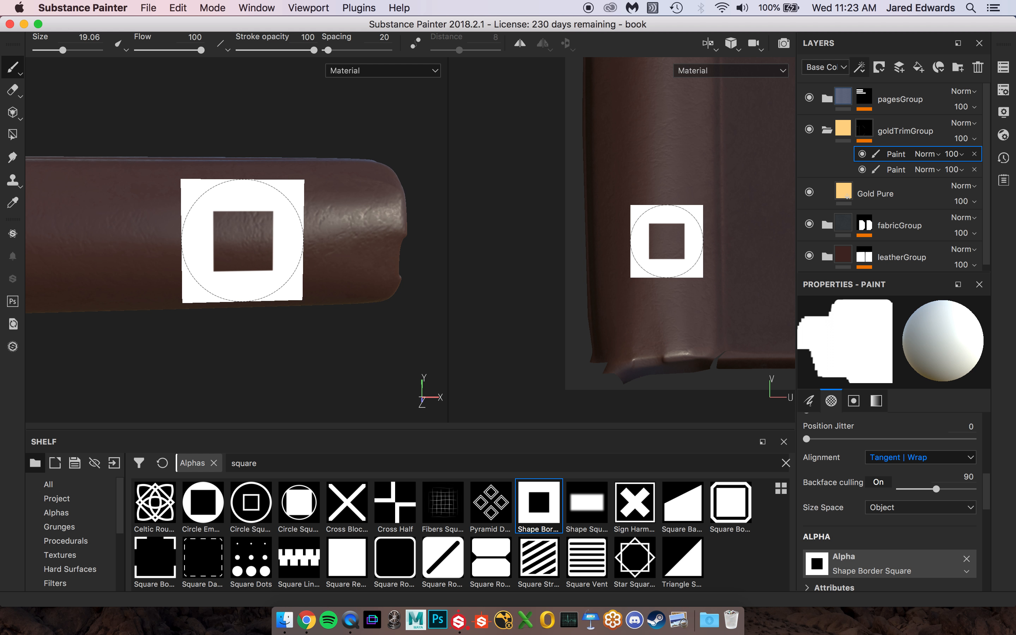
pyautogui.keyDown('super'); pyautogui.moveTo(667, 241); pyautogui.dragTo(675, 241, button='right'); pyautogui.keyUp('super')
pyautogui.click(657, 247)
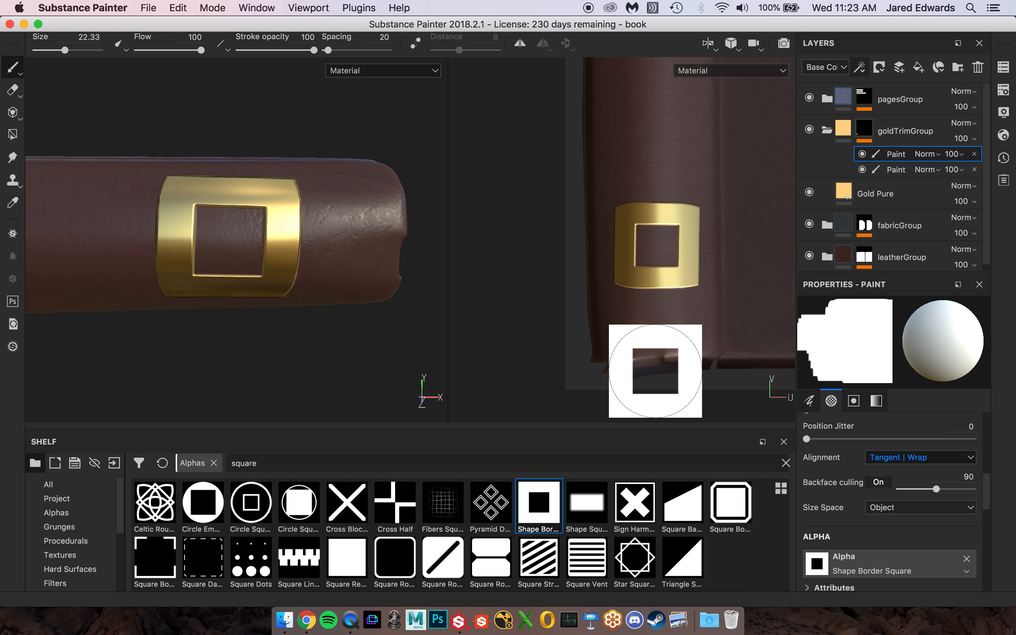
pyautogui.press('super+z')
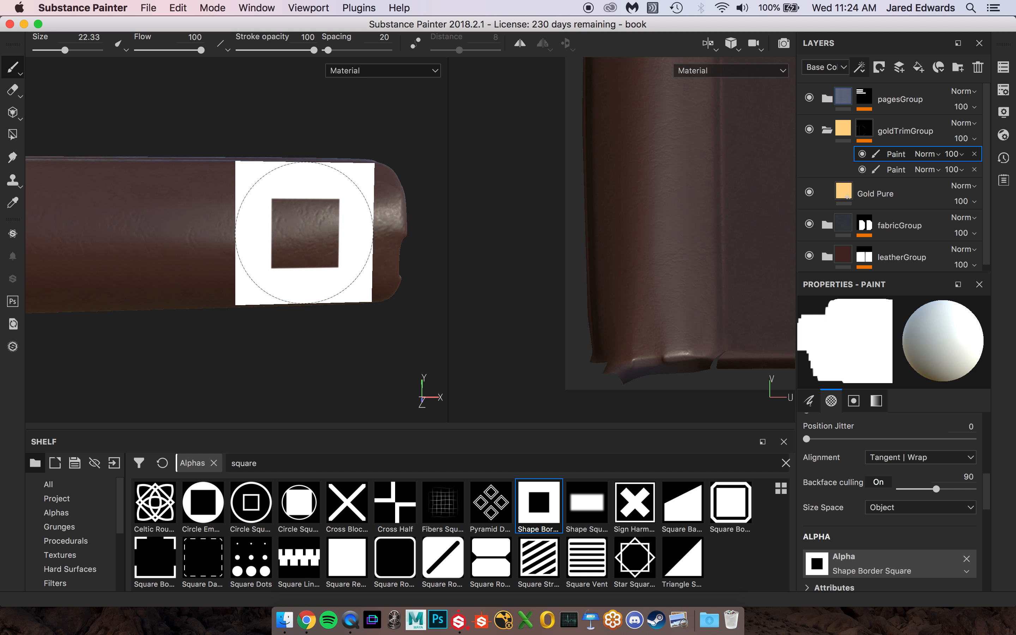
# Set the brush's alignment to UV, its size space to Texture and its size to about 8.09.
pyautogui.click(919, 457)
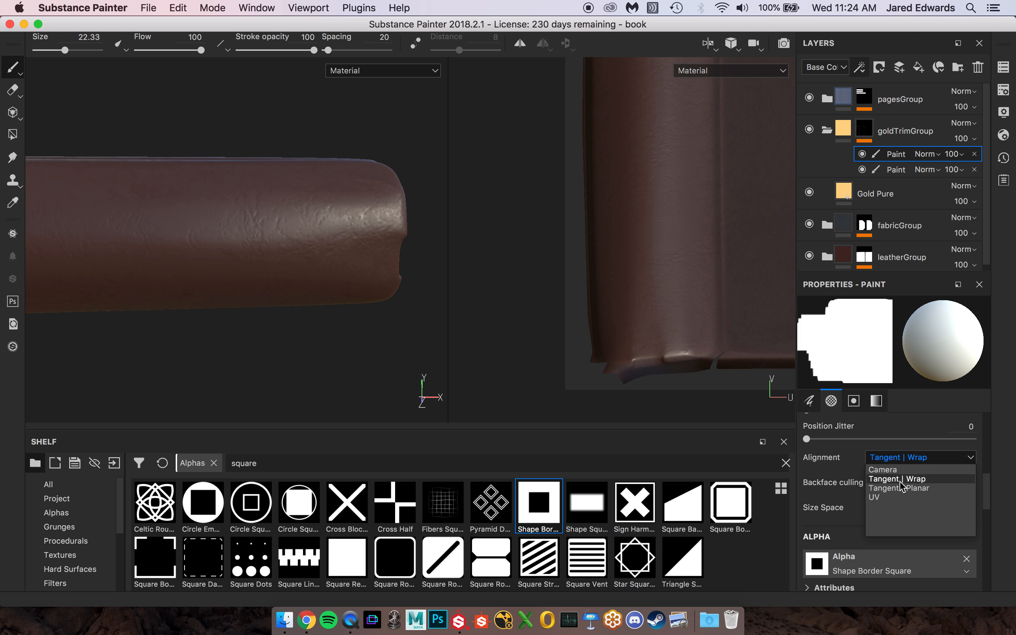
pyautogui.click(891, 498)
pyautogui.click(892, 507)
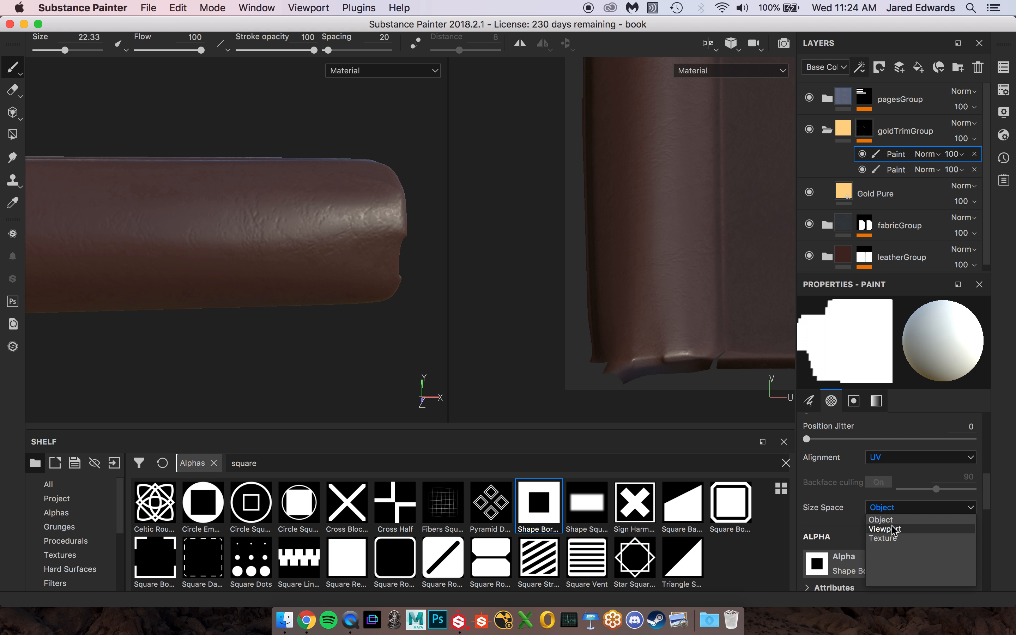
pyautogui.click(889, 538)
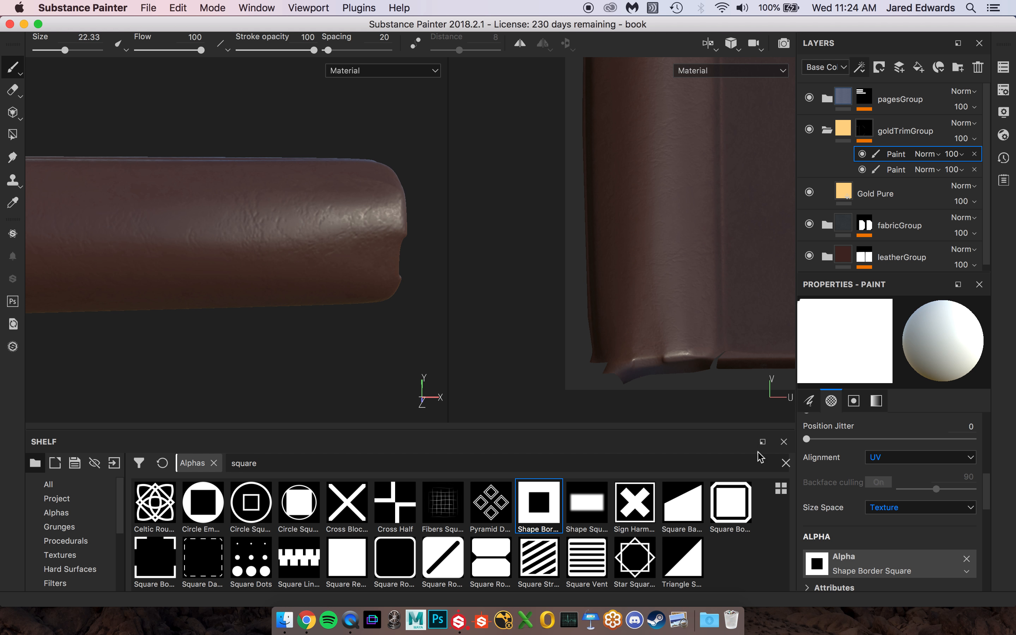
pyautogui.moveTo(668, 239)
pyautogui.keyDown('super'); pyautogui.mouseDown(button='right')
pyautogui.moveTo(633, 238)
pyautogui.moveTo(664, 244)
pyautogui.mouseUp(button='right'); pyautogui.keyUp('super')
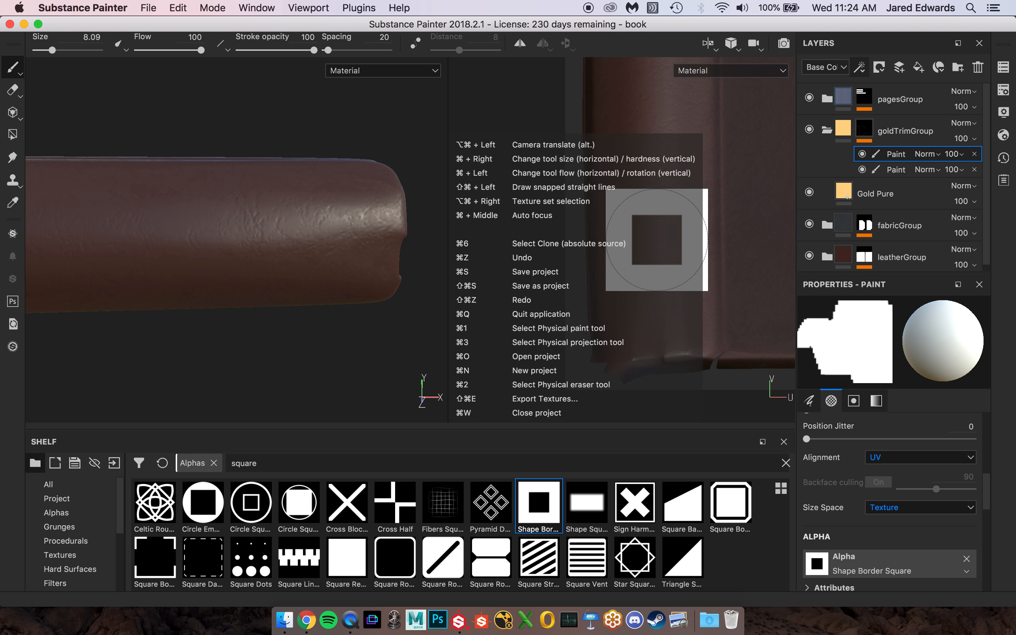
# Try stamping the thick square border across the lower spine in the UV view.
pyautogui.click(657, 239)
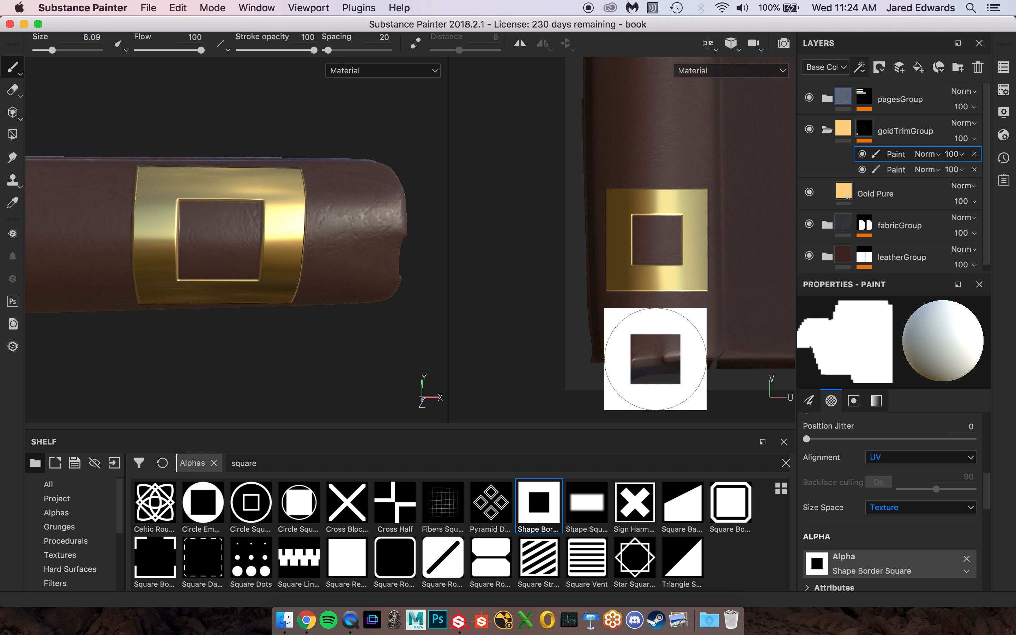
pyautogui.press('super+z')
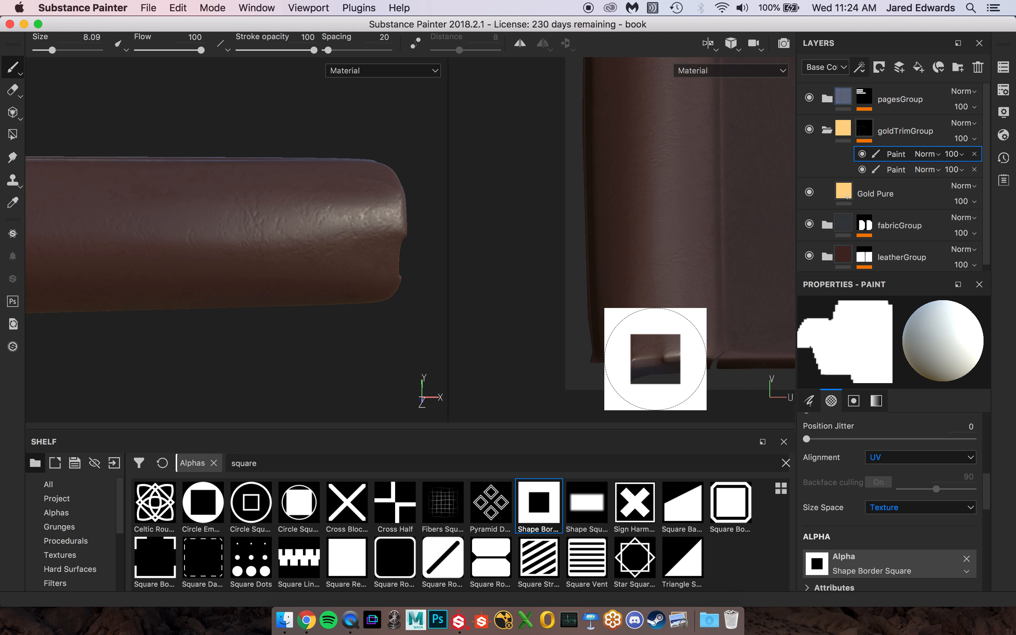
pyautogui.click(315, 614)
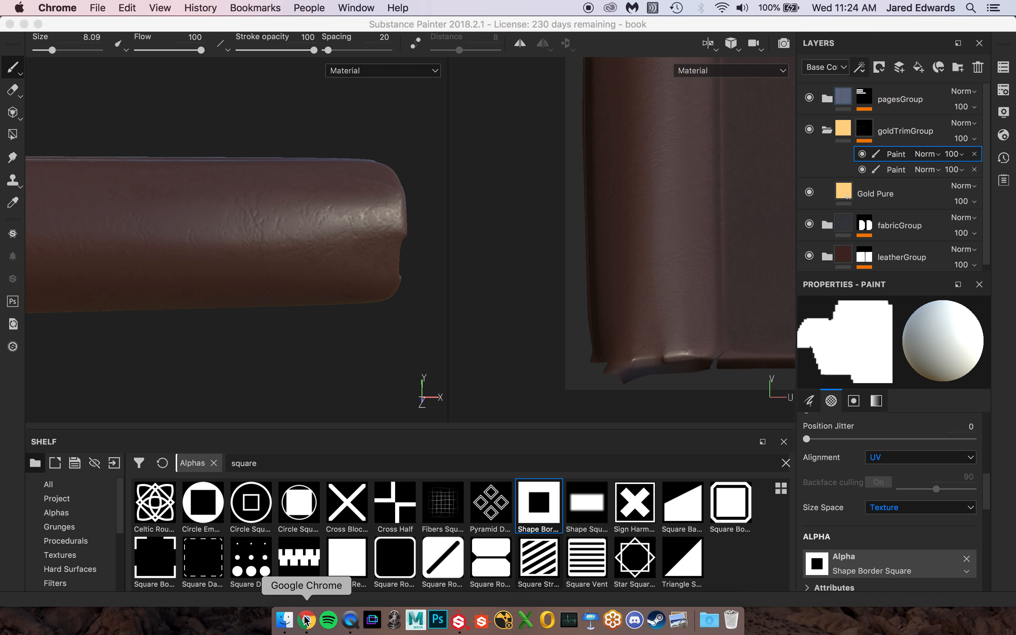
pyautogui.press('super+Tab')
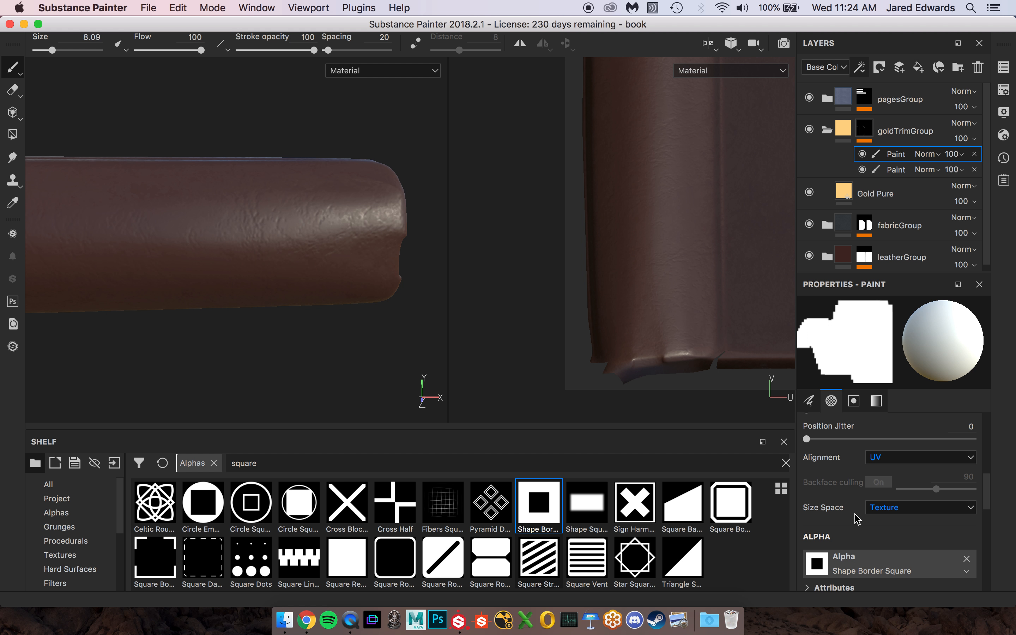
# Set the square alpha's border width to 0.06, comparing its thickness with the gold trim line beside the blue fabric.
pyautogui.scroll(-5, 866, 494)
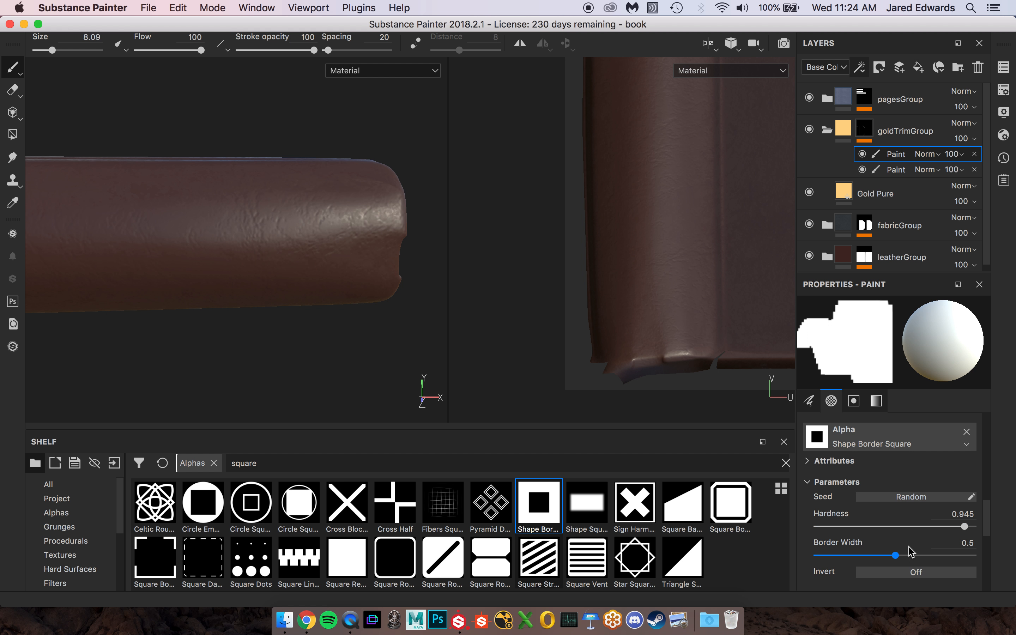
pyautogui.moveTo(849, 557); pyautogui.dragTo(826, 557)
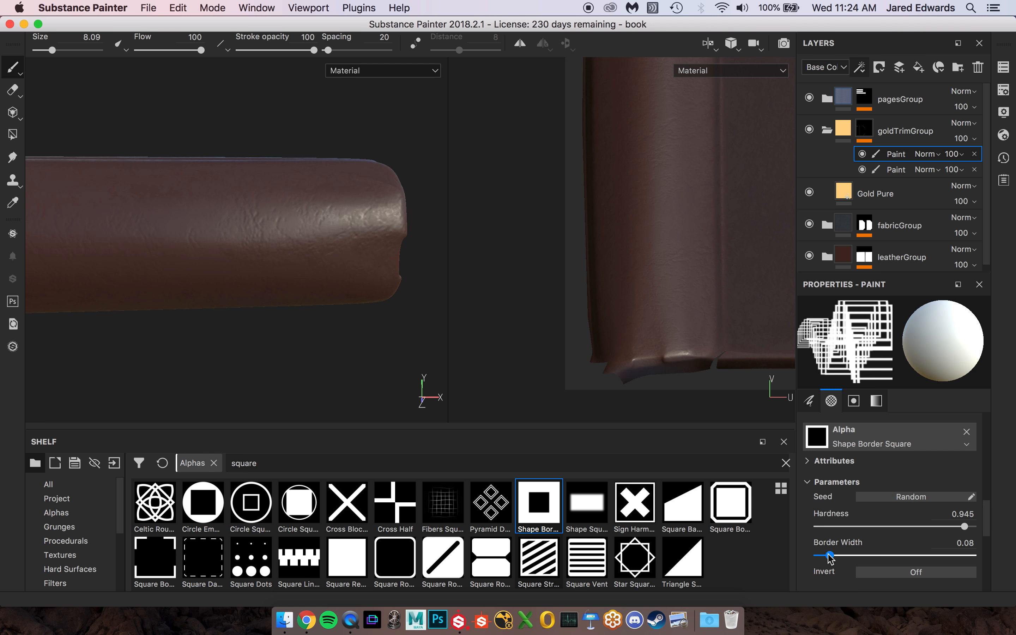
pyautogui.keyDown('alt'); pyautogui.moveTo(725, 198); pyautogui.dragTo(579, 250, button='middle'); pyautogui.keyUp('alt')
pyautogui.moveTo(615, 198)
pyautogui.keyDown('alt'); pyautogui.mouseDown(button='right')
pyautogui.moveTo(623, 289)
pyautogui.moveTo(731, 293)
pyautogui.mouseUp(button='right'); pyautogui.keyUp('alt')
pyautogui.keyDown('alt'); pyautogui.moveTo(691, 291); pyautogui.dragTo(557, 282, button='middle'); pyautogui.keyUp('alt')
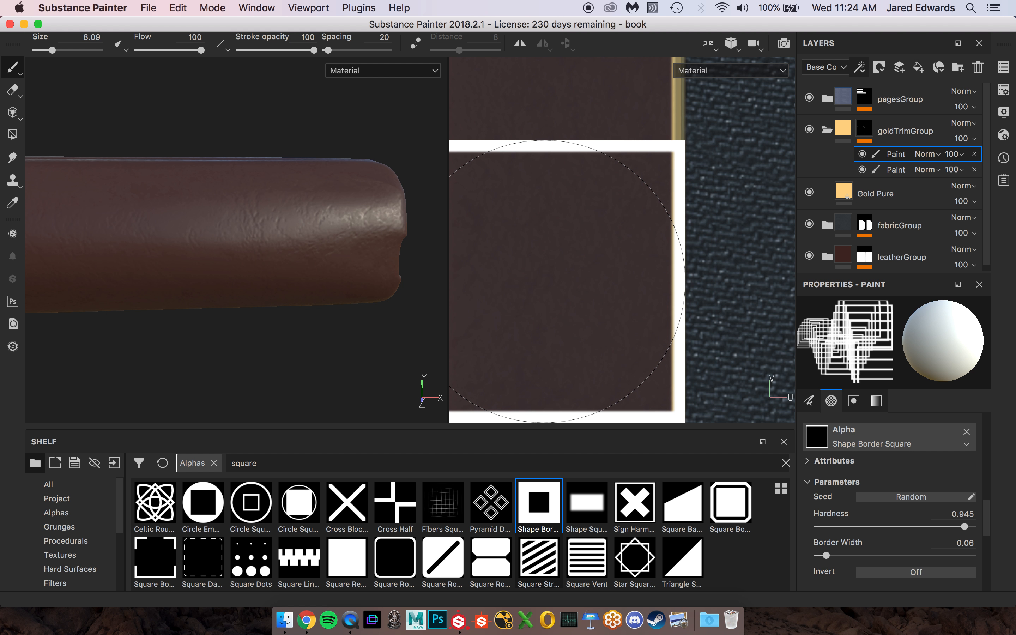
pyautogui.keyDown('alt'); pyautogui.moveTo(542, 280); pyautogui.dragTo(605, 275, button='right'); pyautogui.keyUp('alt')
pyautogui.keyDown('alt'); pyautogui.moveTo(596, 275); pyautogui.dragTo(698, 275, button='middle'); pyautogui.keyUp('alt')
pyautogui.keyDown('alt'); pyautogui.moveTo(698, 275); pyautogui.dragTo(575, 272, button='right'); pyautogui.keyUp('alt')
pyautogui.moveTo(575, 272)
pyautogui.keyDown('alt'); pyautogui.mouseDown(button='middle')
pyautogui.moveTo(626, 228)
pyautogui.moveTo(630, 198)
pyautogui.mouseUp(button='middle'); pyautogui.keyUp('alt')
pyautogui.moveTo(630, 198)
pyautogui.keyDown('alt'); pyautogui.mouseDown(button='right')
pyautogui.moveTo(619, 222)
pyautogui.moveTo(574, 222)
pyautogui.mouseUp(button='right'); pyautogui.keyUp('alt')
pyautogui.keyDown('alt'); pyautogui.moveTo(574, 222); pyautogui.dragTo(574, 249, button='middle'); pyautogui.keyUp('alt')
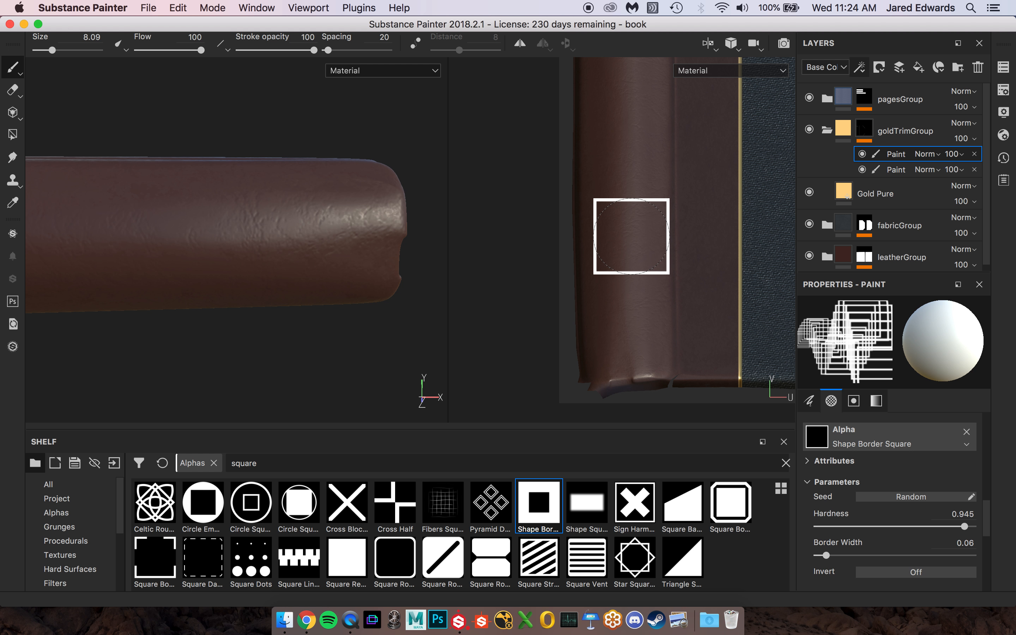
# Try stamping the thin gold square frame on the spine in the UV view and check its placement on the model.
pyautogui.click(625, 235)
pyautogui.keyDown('alt'); pyautogui.moveTo(238, 230); pyautogui.dragTo(169, 223, button='right'); pyautogui.keyUp('alt')
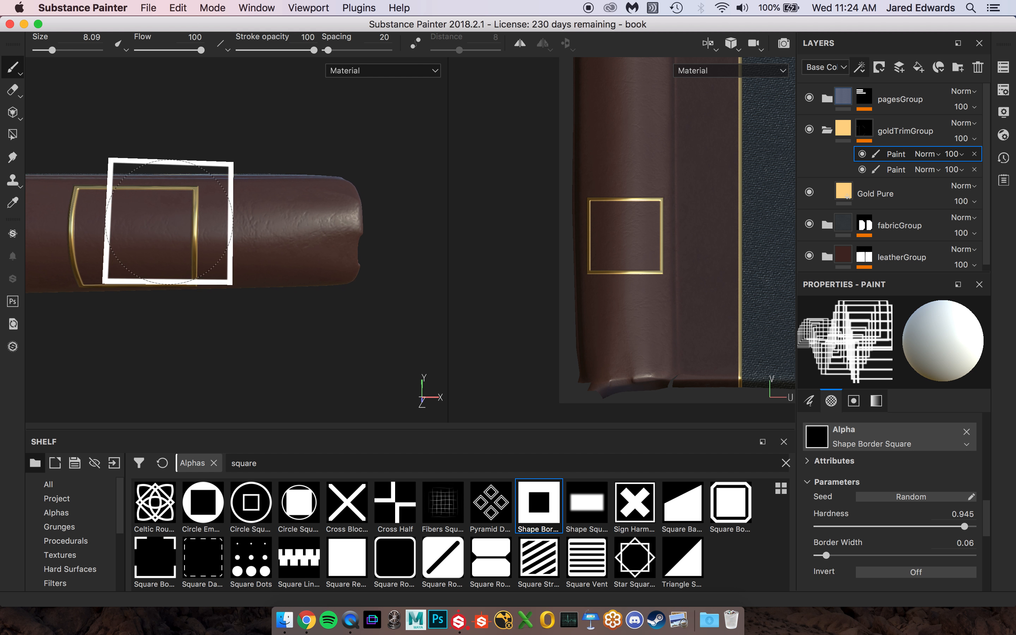
pyautogui.keyDown('alt'); pyautogui.moveTo(168, 222); pyautogui.dragTo(240, 226, button='middle'); pyautogui.keyUp('alt')
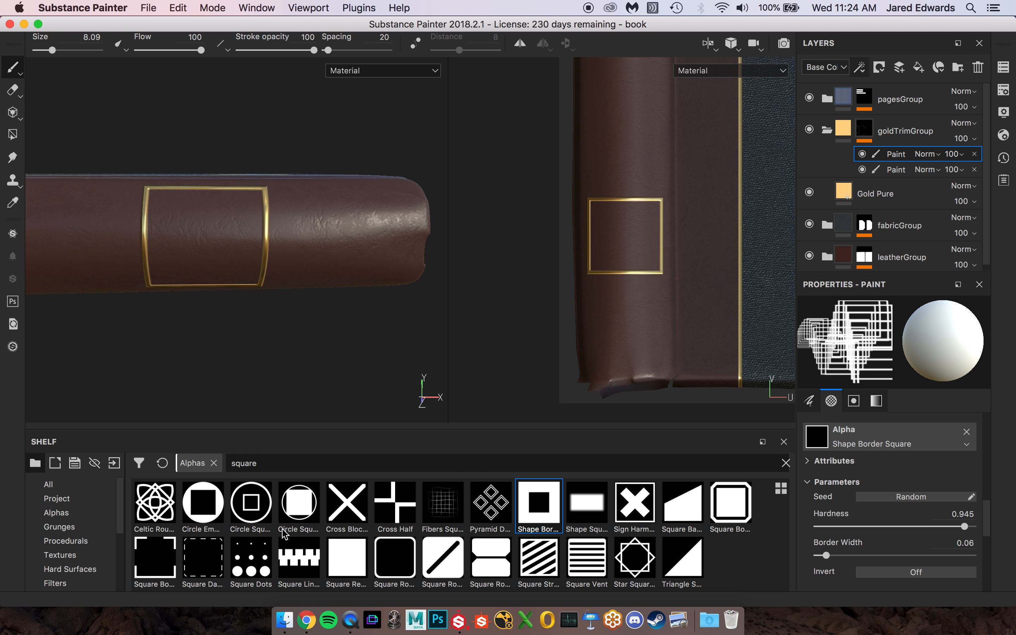
pyautogui.keyDown('alt'); pyautogui.moveTo(297, 317); pyautogui.dragTo(226, 295, button='right'); pyautogui.keyUp('alt')
pyautogui.keyDown('alt'); pyautogui.moveTo(226, 295); pyautogui.dragTo(267, 302, button='middle'); pyautogui.keyUp('alt')
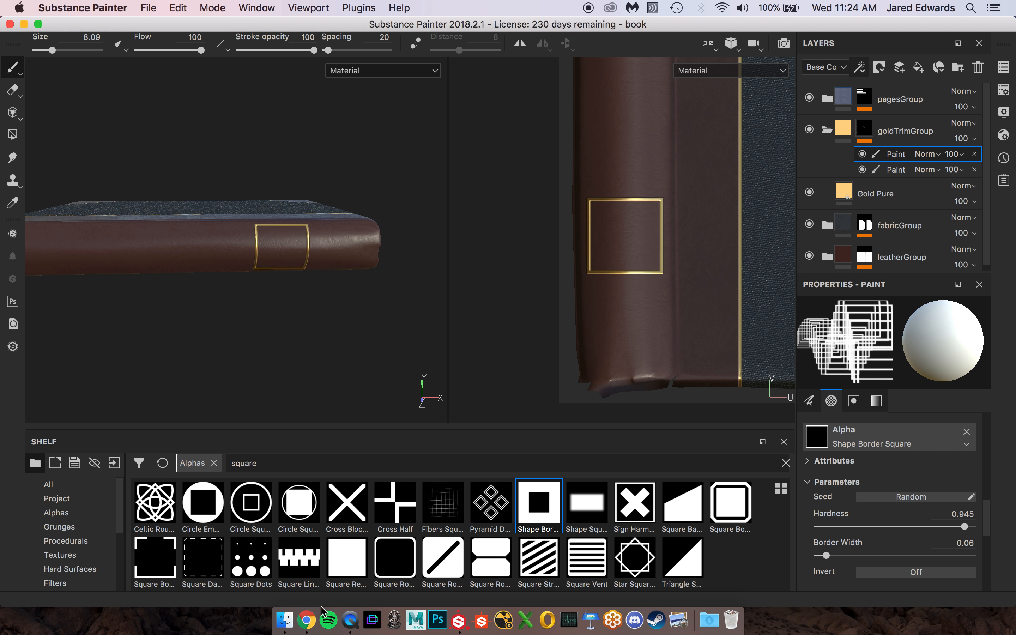
pyautogui.click(307, 619)
pyautogui.press('super+Tab')
pyautogui.press('super+z')
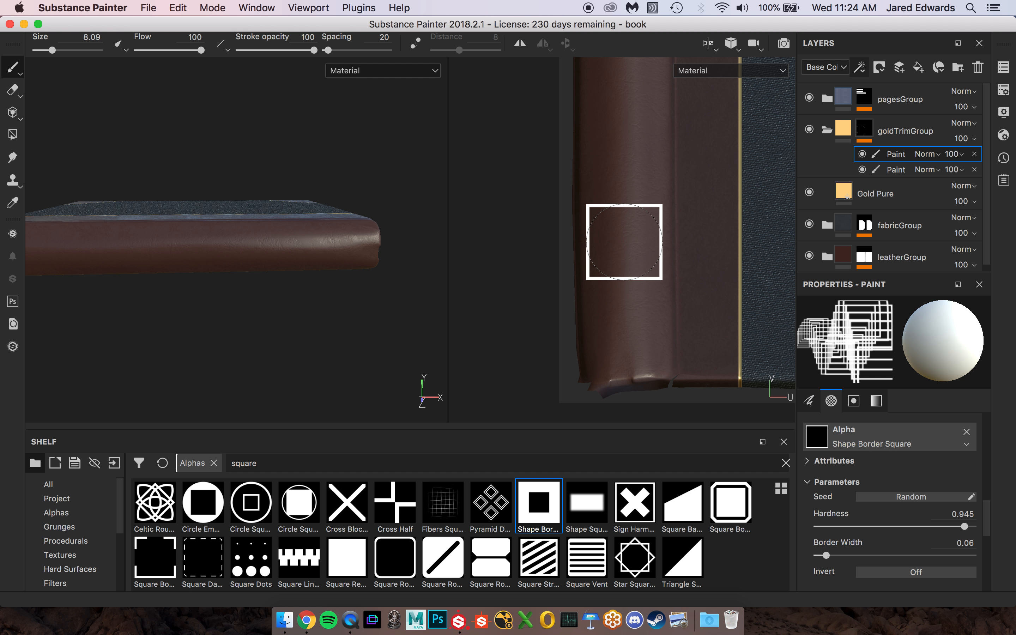
# Stamp the thin gold square frame across the spine, slightly nearer the spine's lower end than the first attempt.
pyautogui.click(625, 247)
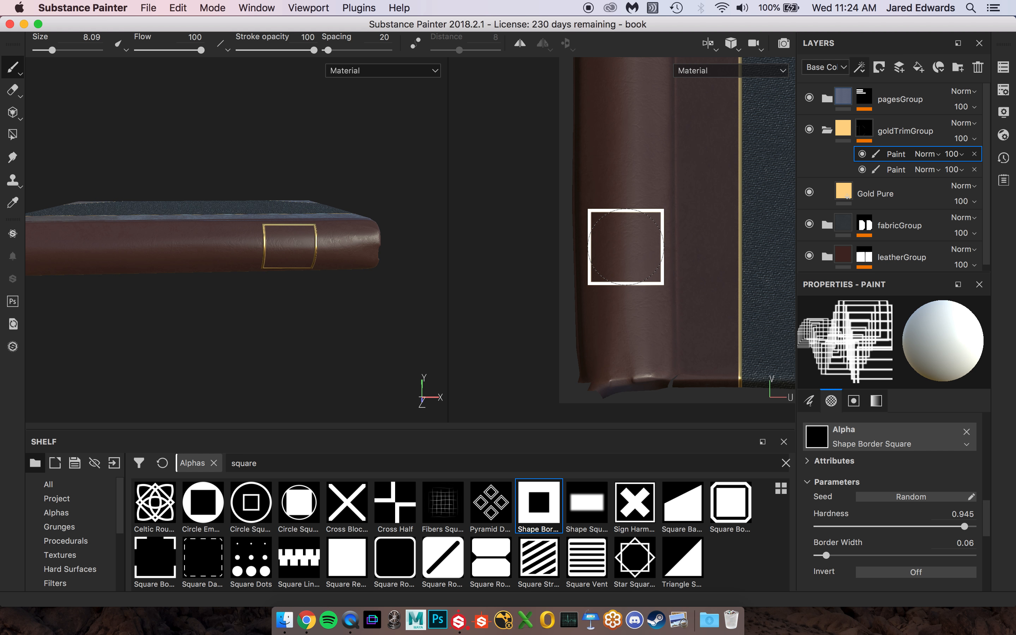
pyautogui.keyDown('alt'); pyautogui.moveTo(296, 236); pyautogui.dragTo(311, 269); pyautogui.keyUp('alt')
pyautogui.keyDown('alt'); pyautogui.moveTo(311, 269); pyautogui.dragTo(322, 280, button='right'); pyautogui.keyUp('alt')
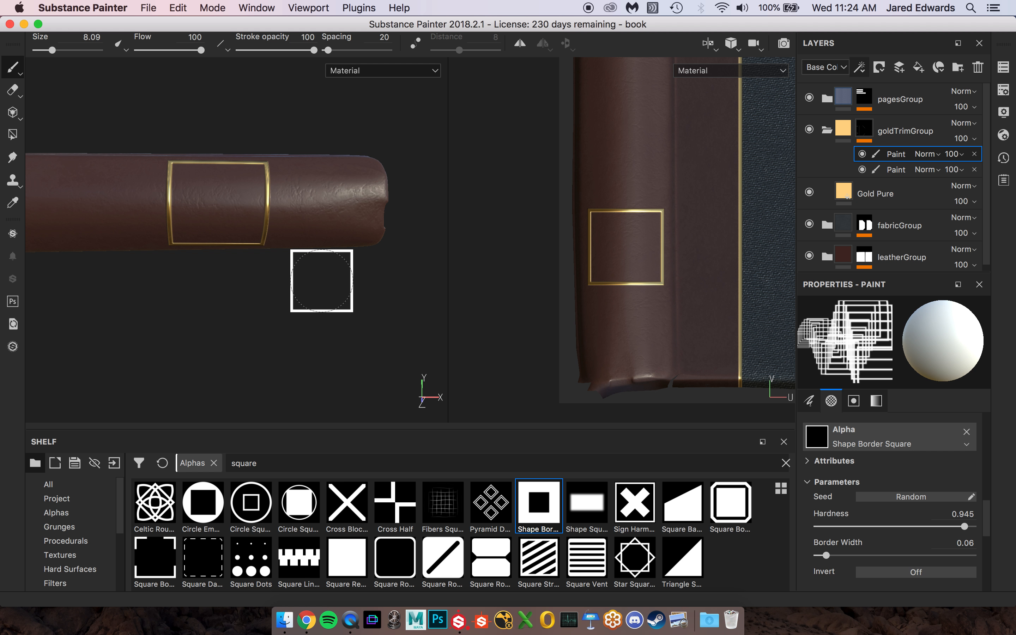
pyautogui.press('super+z')
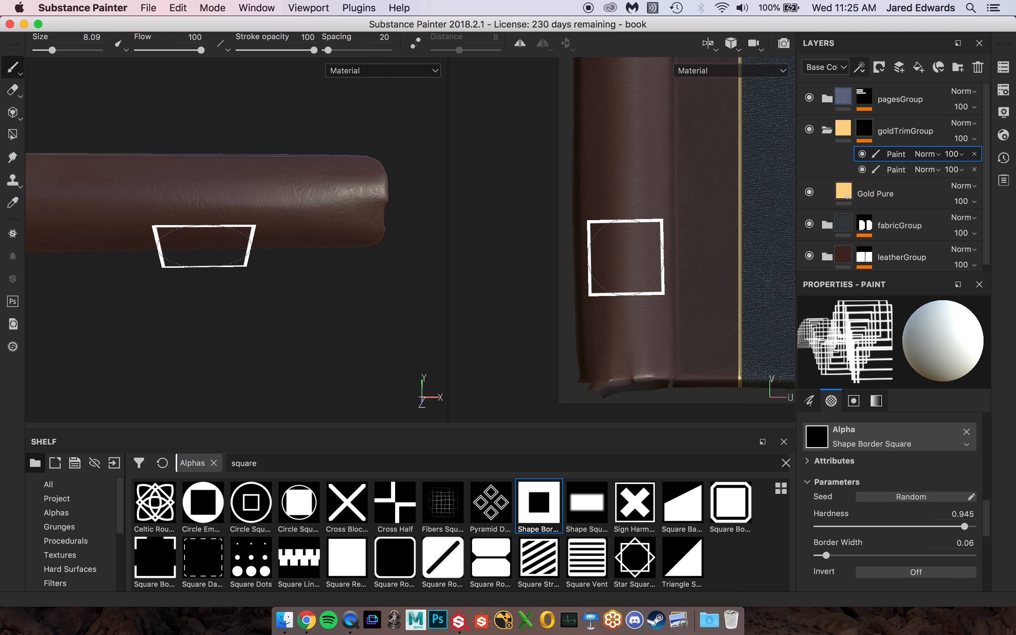
pyautogui.press('super+shift+z')
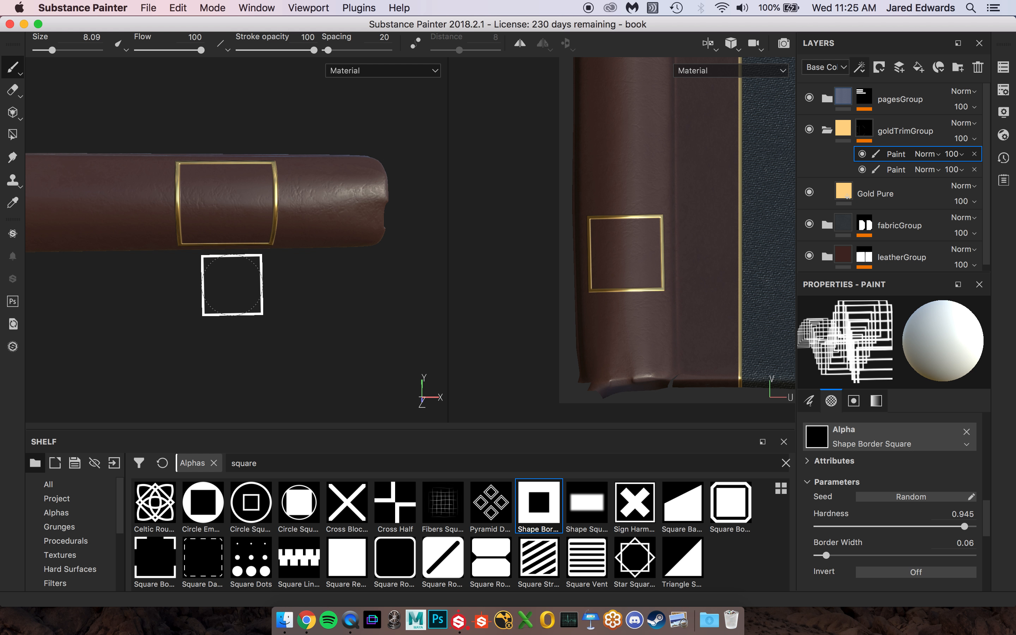
# Stamp a second gold square frame on the spine in the UV view, overlapping the upper part of the first frame.
pyautogui.scroll(3, 318, 216)
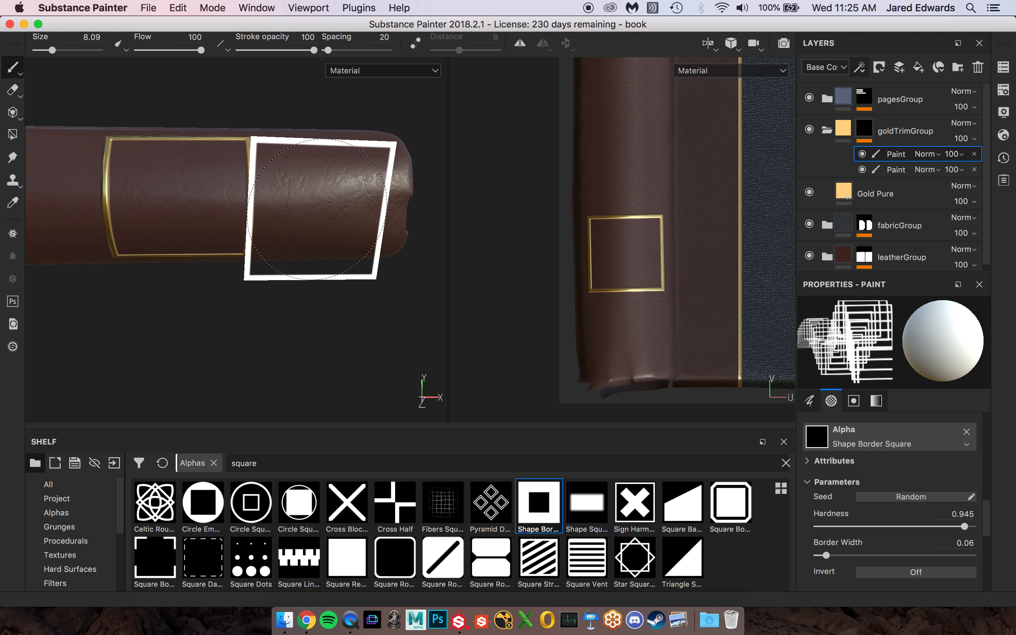
pyautogui.moveTo(334, 206)
pyautogui.mouseDown(button='middle')
pyautogui.moveTo(333, 226)
pyautogui.moveTo(319, 227)
pyautogui.mouseUp(button='middle')
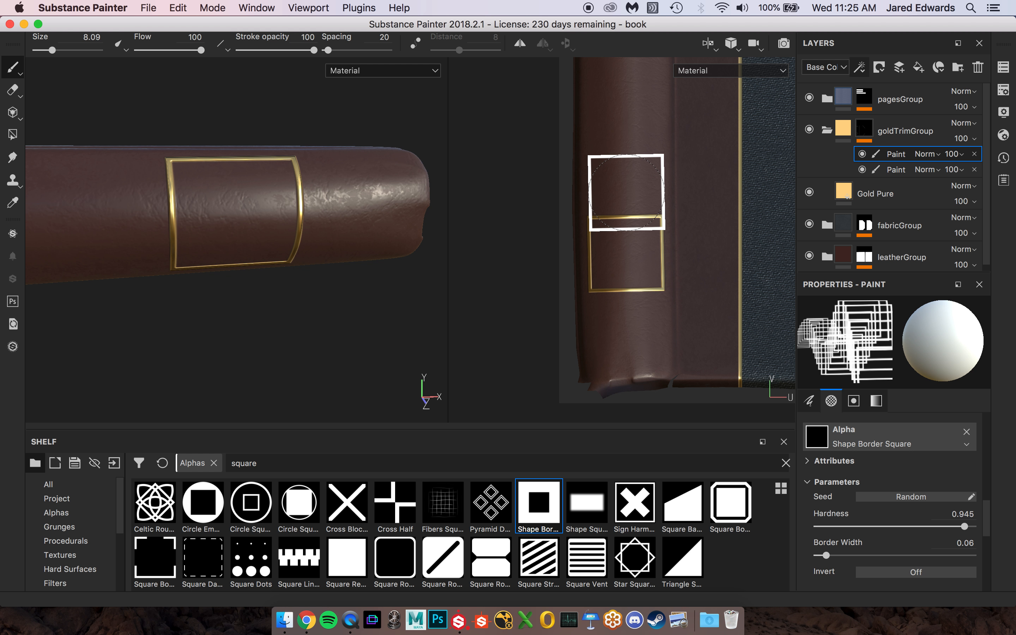
pyautogui.scroll(5, 627, 192)
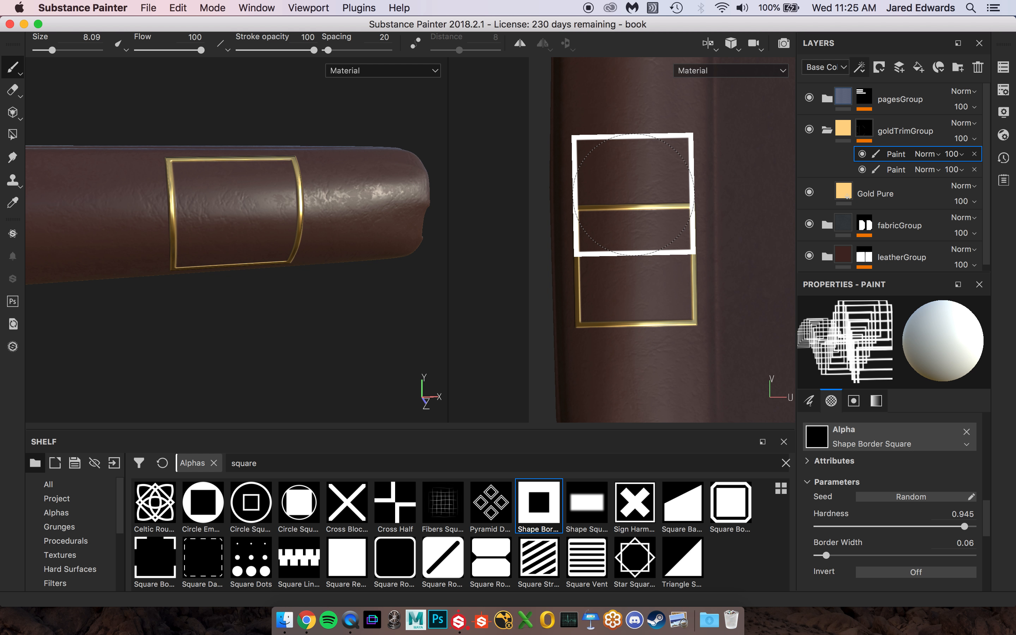
pyautogui.click(633, 194)
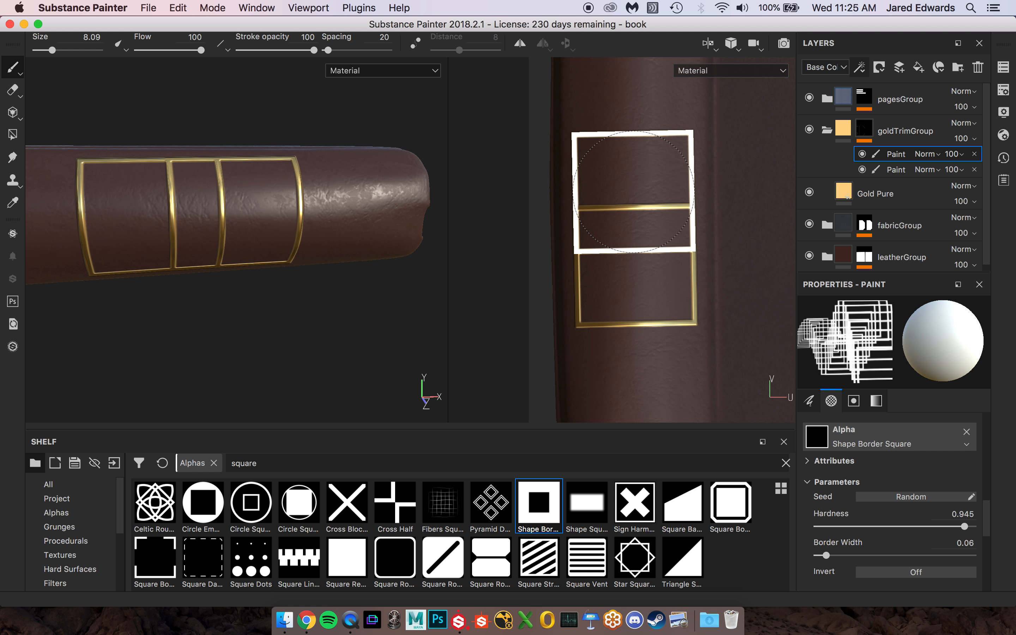
# Compare the two overlapping gold frames with the vintage book reference photo and undo the second frame stamp.
pyautogui.keyDown('alt'); pyautogui.moveTo(231, 311); pyautogui.dragTo(241, 311); pyautogui.keyUp('alt')
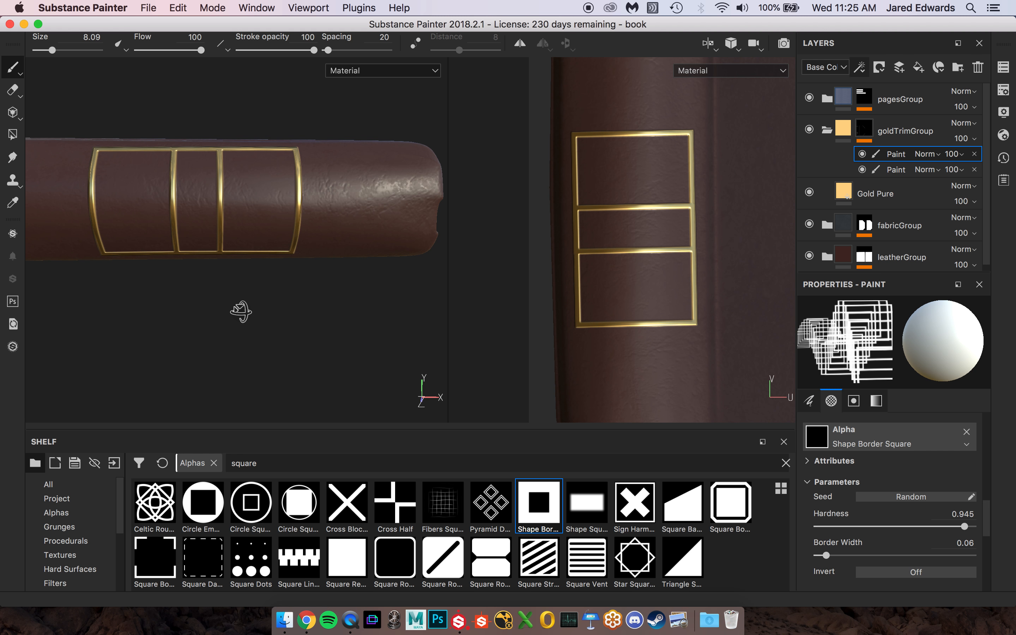
pyautogui.click(307, 620)
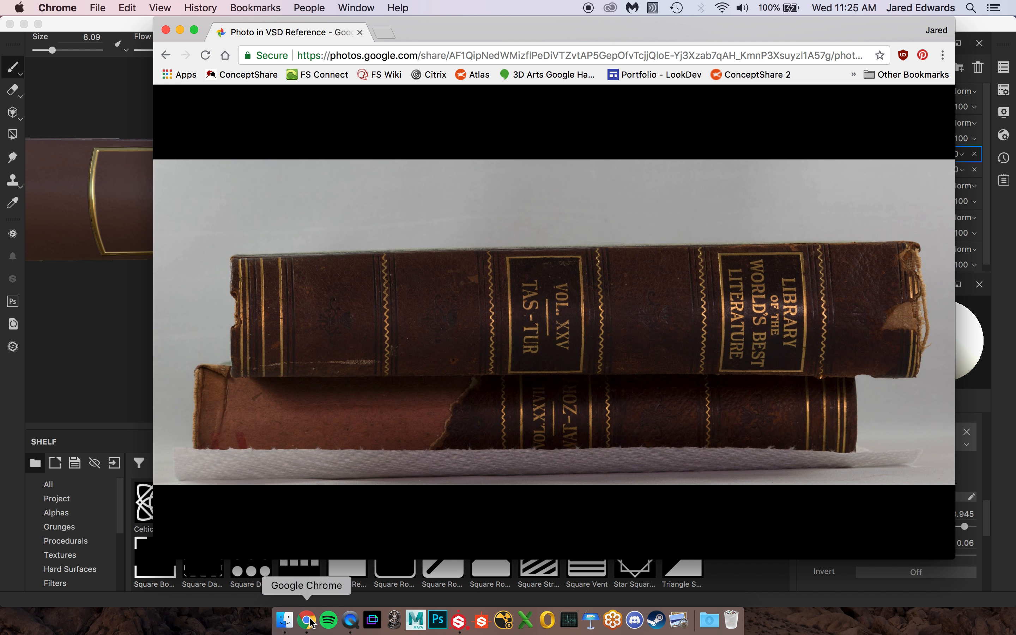
pyautogui.press('super+Tab')
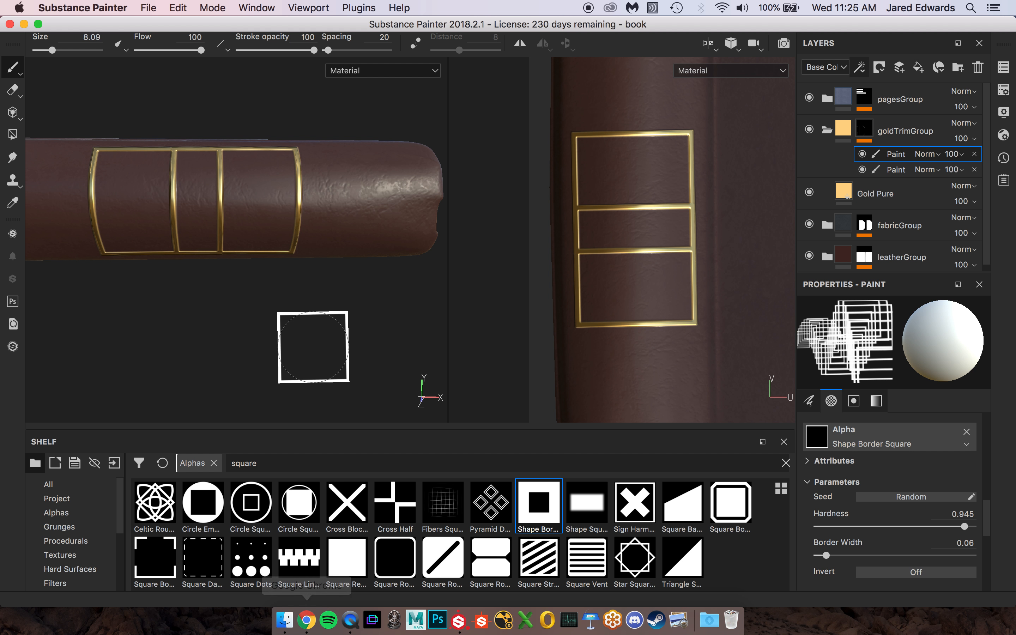
pyautogui.press('super+z')
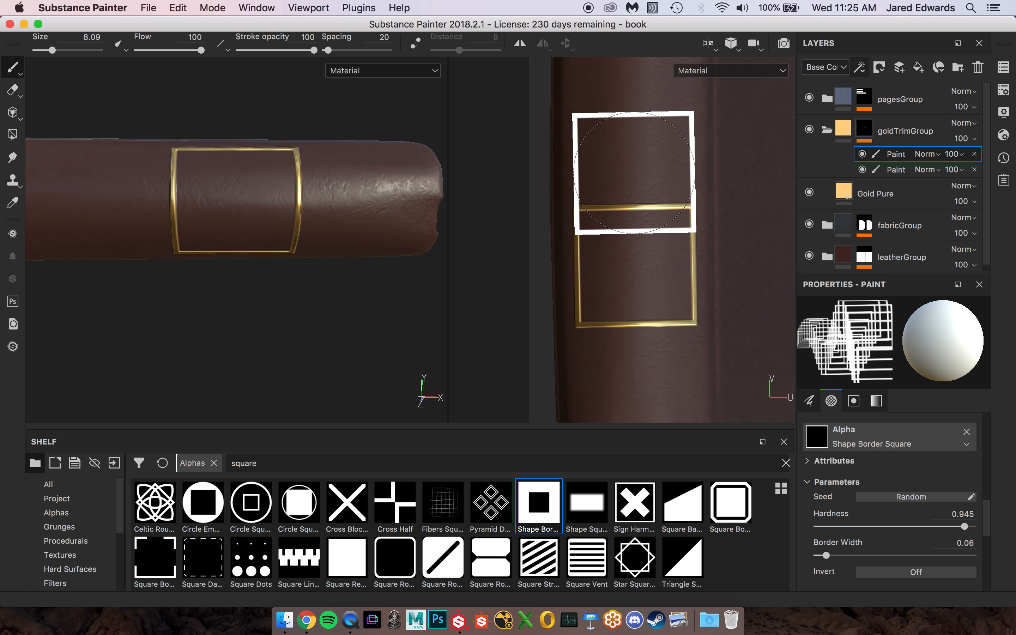
# Try stamping the second gold frame farther up the spine in the UV view and compare the result with the reference photo.
pyautogui.click(634, 172)
pyautogui.press('super+z')
pyautogui.click(634, 176)
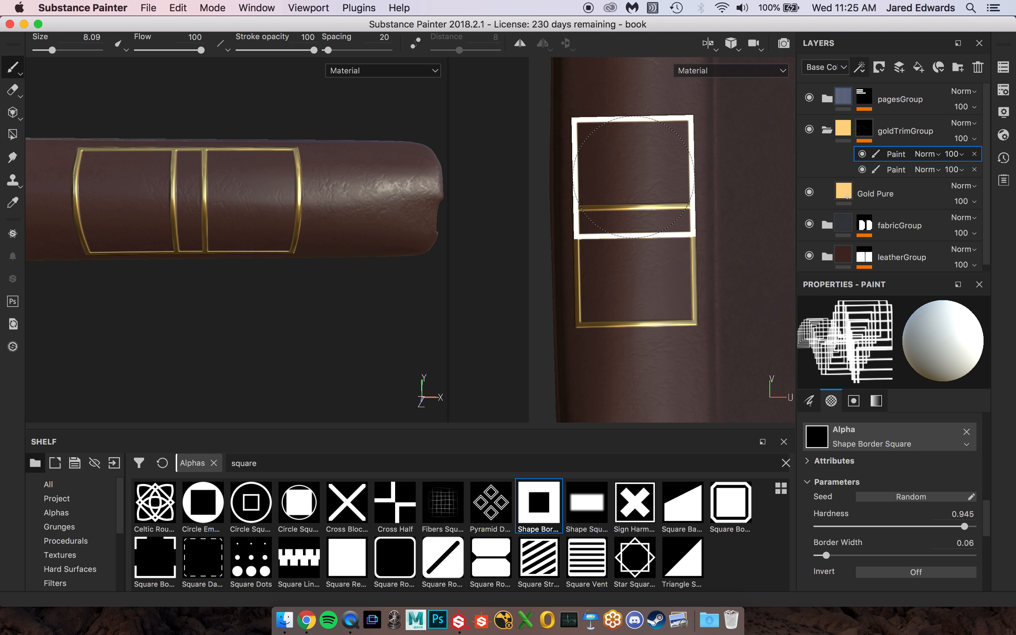
pyautogui.moveTo(265, 280)
pyautogui.keyDown('alt'); pyautogui.mouseDown()
pyautogui.moveTo(312, 291)
pyautogui.moveTo(267, 288)
pyautogui.mouseUp(); pyautogui.keyUp('alt')
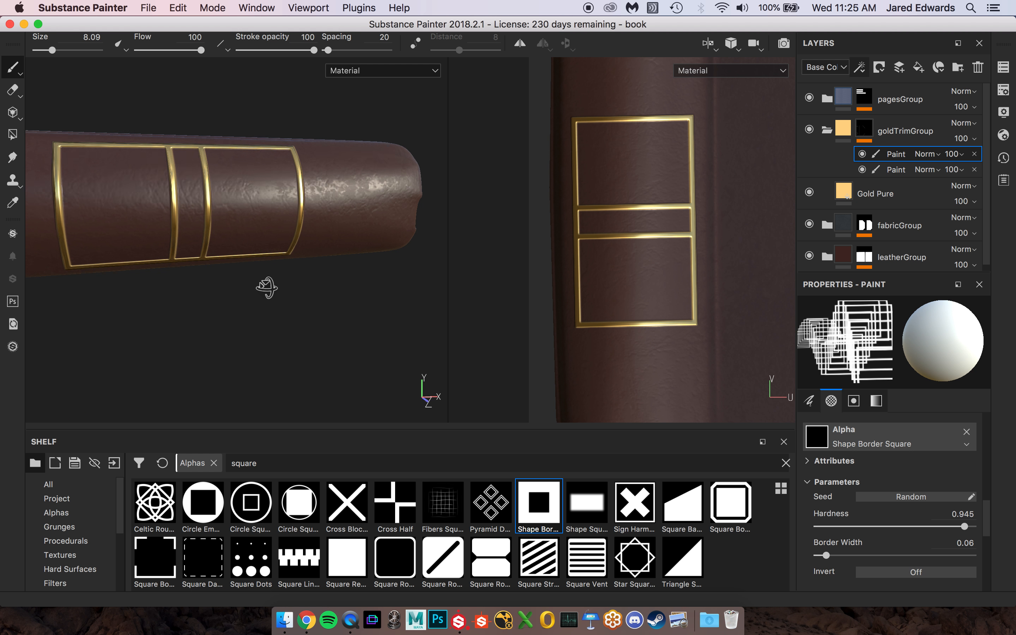
pyautogui.keyDown('alt'); pyautogui.moveTo(362, 386); pyautogui.dragTo(339, 369); pyautogui.keyUp('alt')
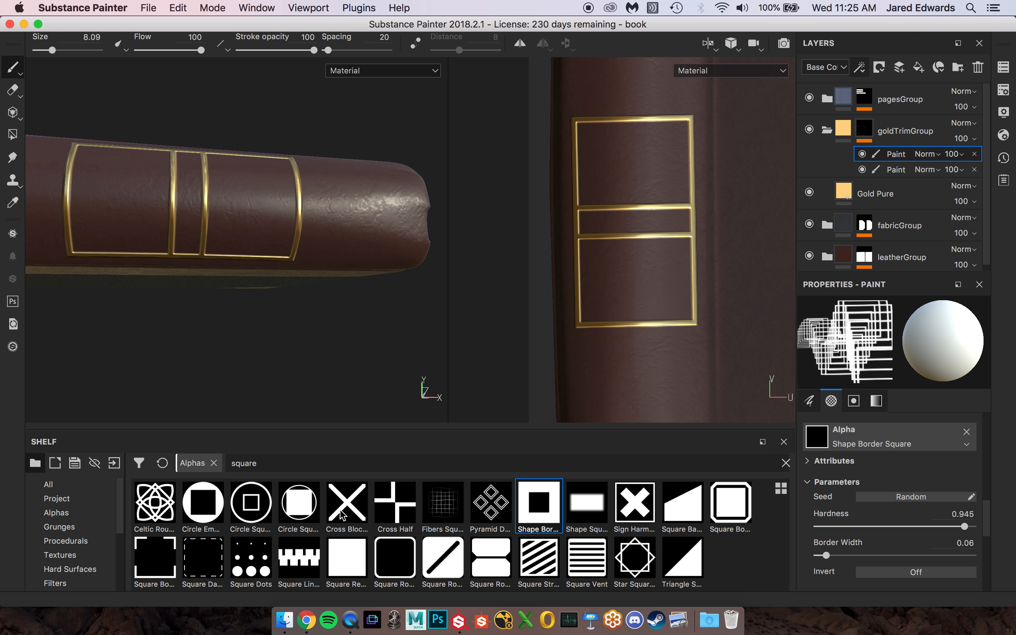
pyautogui.click(307, 620)
pyautogui.press('super+Tab')
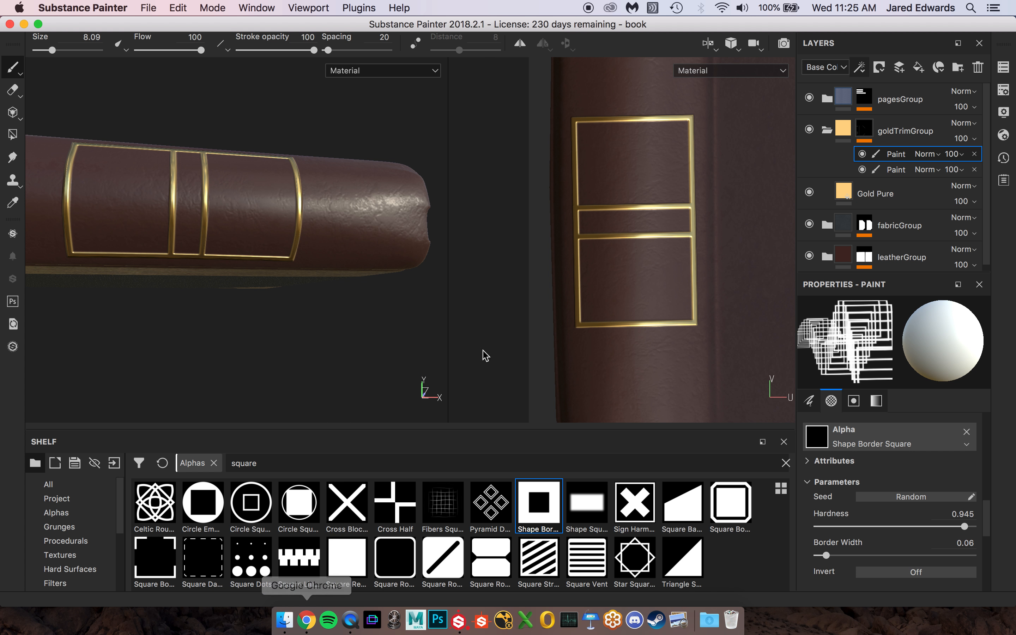
# Undo the last stamp and restamp the second gold frame slightly lower, overlapping the upper part of the first frame.
pyautogui.press('super+z')
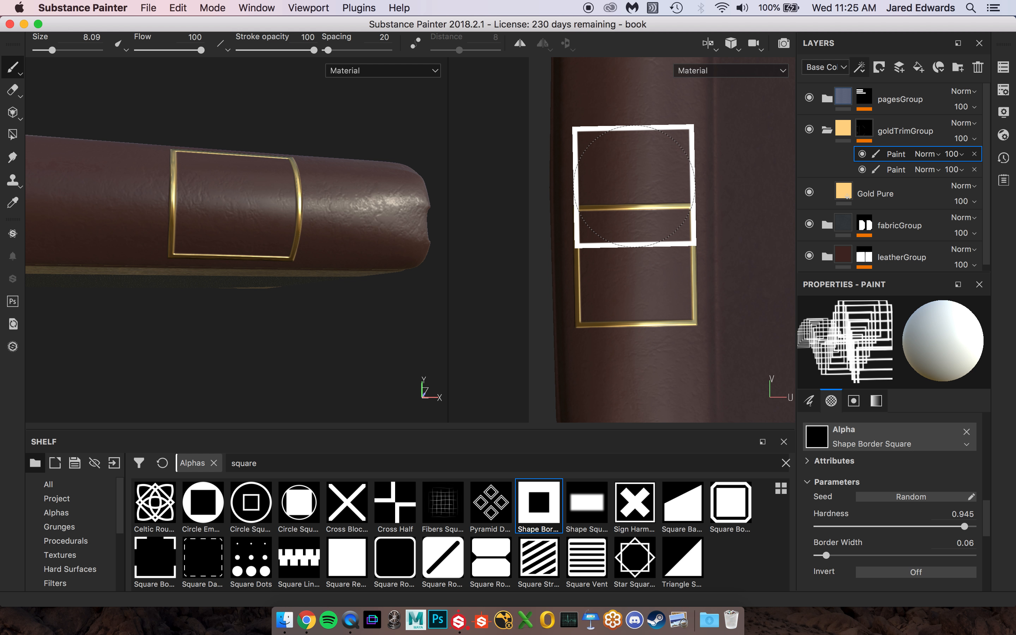
pyautogui.click(629, 186)
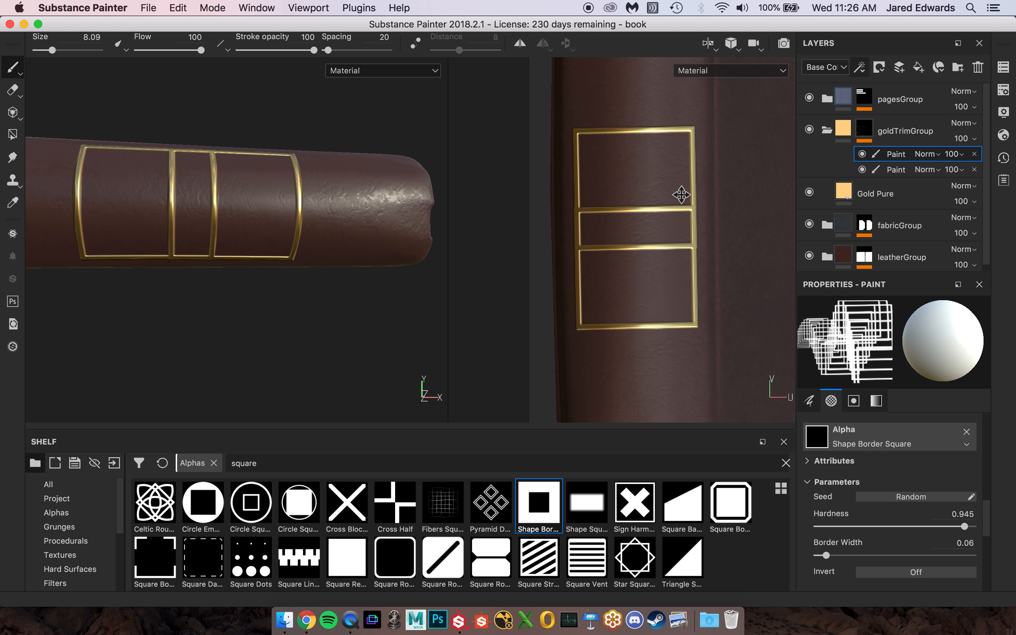
pyautogui.scroll(2, 700, 218)
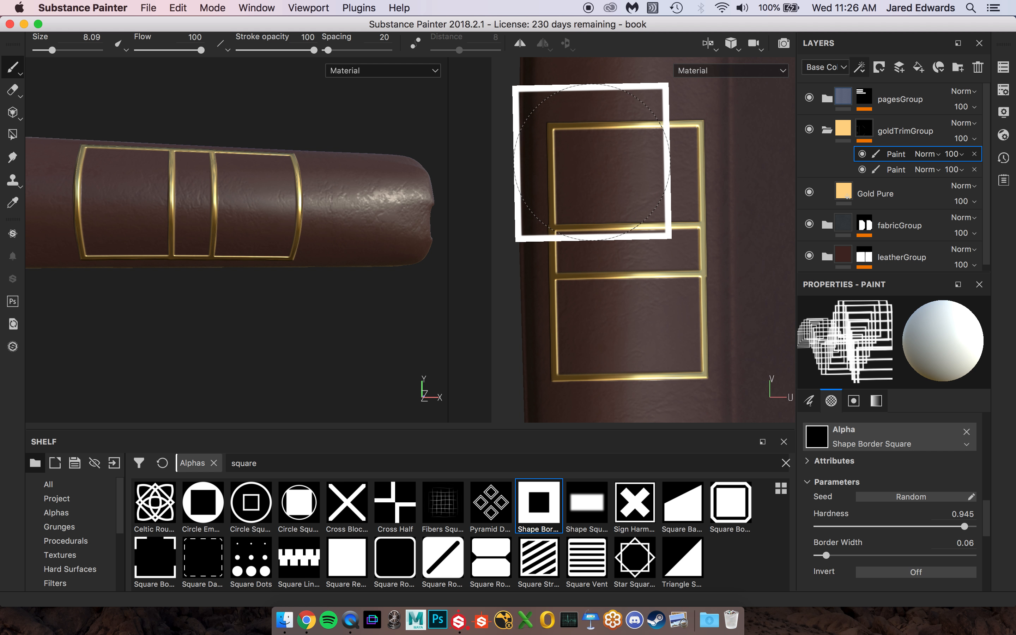
# Erase the upper part of the stacked gold frames with a size 3.39 eraser, keeping the second frame's lower edge as the top line.
pyautogui.click(13, 90)
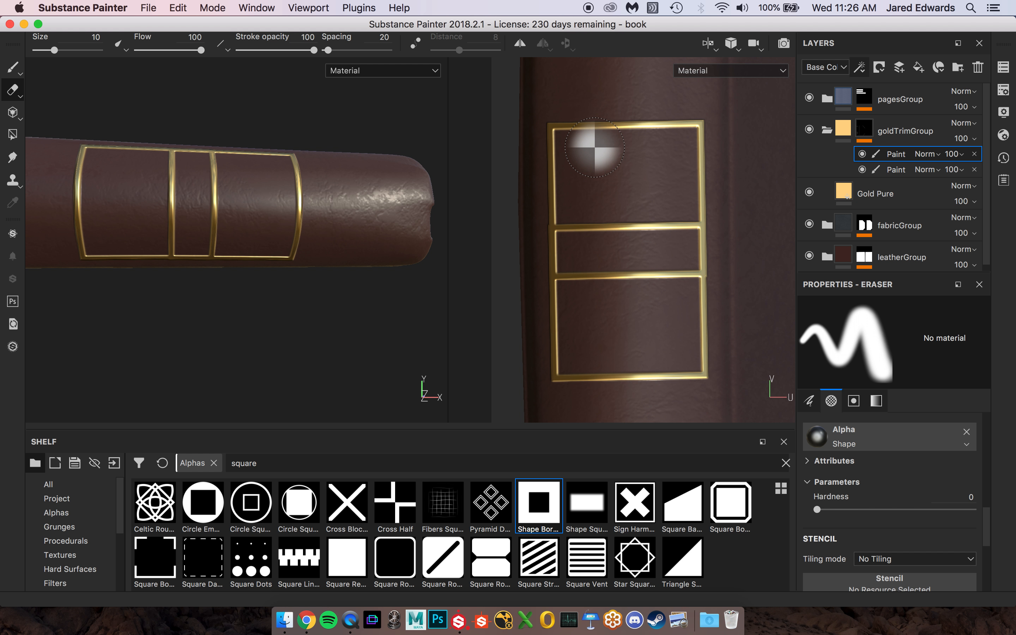
pyautogui.keyDown('super'); pyautogui.moveTo(594, 147); pyautogui.dragTo(563, 147, button='right'); pyautogui.keyUp('super')
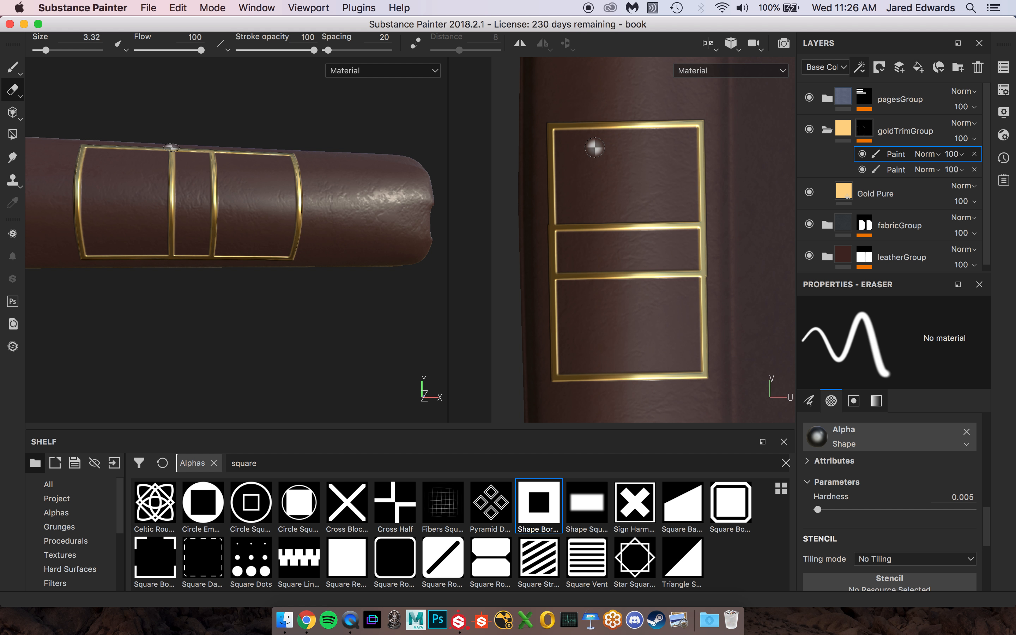
pyautogui.keyDown('shift'); pyautogui.click(698, 123); pyautogui.keyUp('shift')
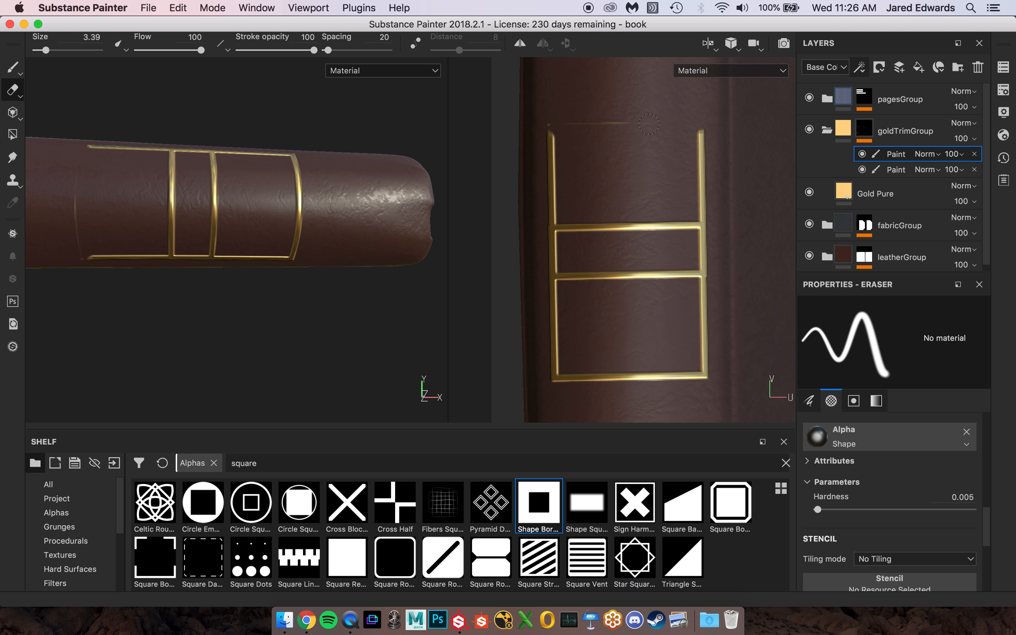
pyautogui.moveTo(553, 131)
pyautogui.mouseDown()
pyautogui.moveTo(553, 182)
pyautogui.moveTo(550, 130)
pyautogui.mouseUp()
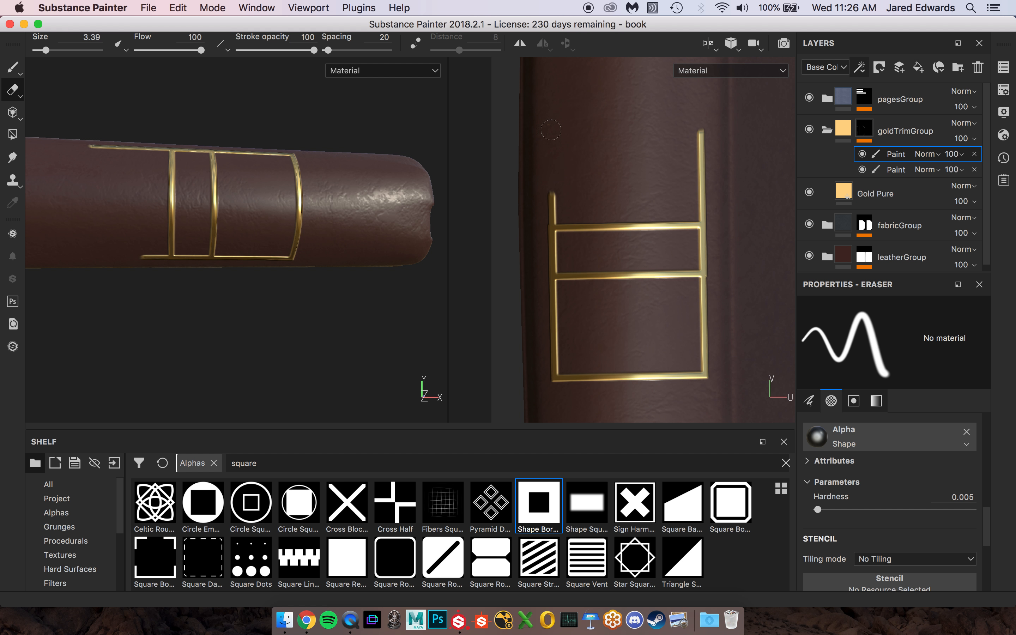
pyautogui.moveTo(549, 200)
pyautogui.mouseDown()
pyautogui.moveTo(554, 233)
pyautogui.moveTo(700, 216)
pyautogui.moveTo(700, 105)
pyautogui.mouseUp()
pyautogui.moveTo(684, 209); pyautogui.dragTo(699, 138)
pyautogui.moveTo(697, 195); pyautogui.dragTo(698, 240)
pyautogui.moveTo(573, 229); pyautogui.dragTo(556, 218)
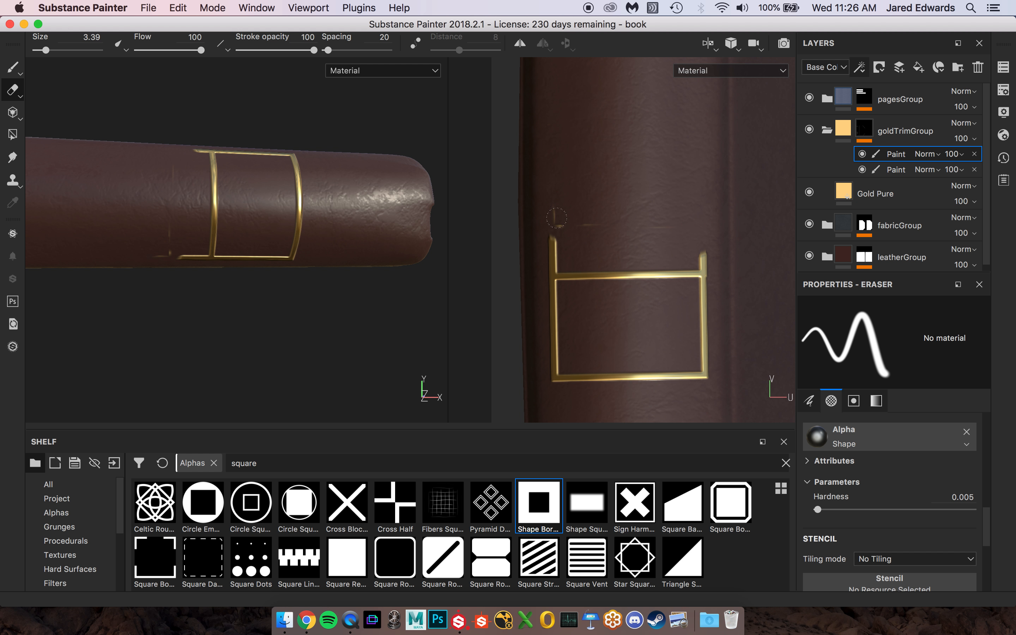
# Erase the leftover gold stubs above both upper corners of the remaining rectangular frame with a size 1.74 eraser.
pyautogui.scroll(5, 629, 210)
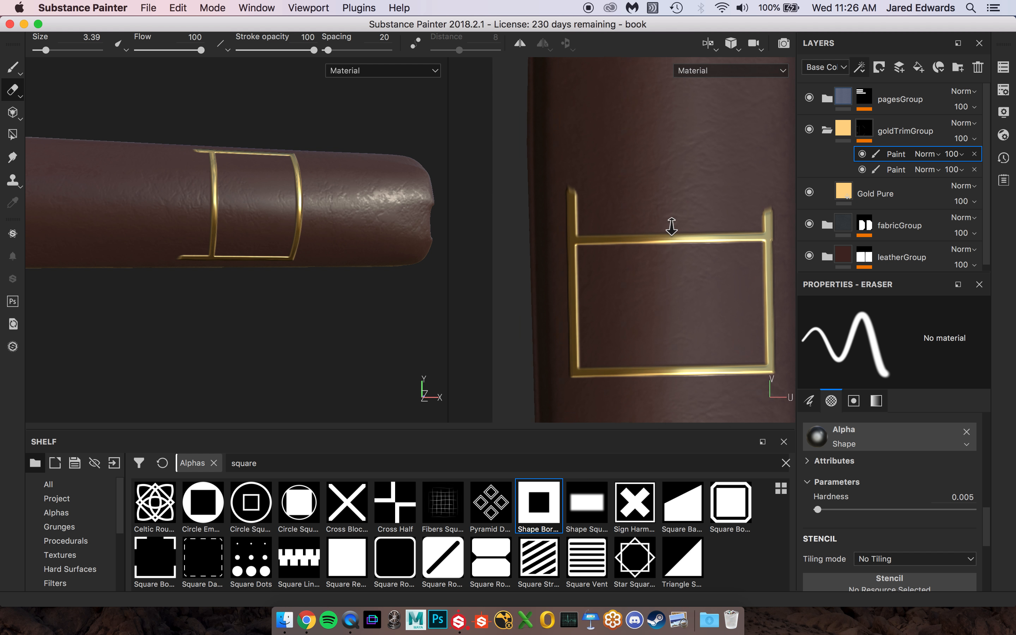
pyautogui.moveTo(585, 214)
pyautogui.keyDown('ctrl'); pyautogui.mouseDown(button='right')
pyautogui.moveTo(575, 215)
pyautogui.moveTo(596, 220)
pyautogui.mouseUp(button='right'); pyautogui.keyUp('ctrl')
pyautogui.moveTo(596, 220)
pyautogui.mouseDown()
pyautogui.moveTo(599, 236)
pyautogui.moveTo(587, 240)
pyautogui.mouseUp()
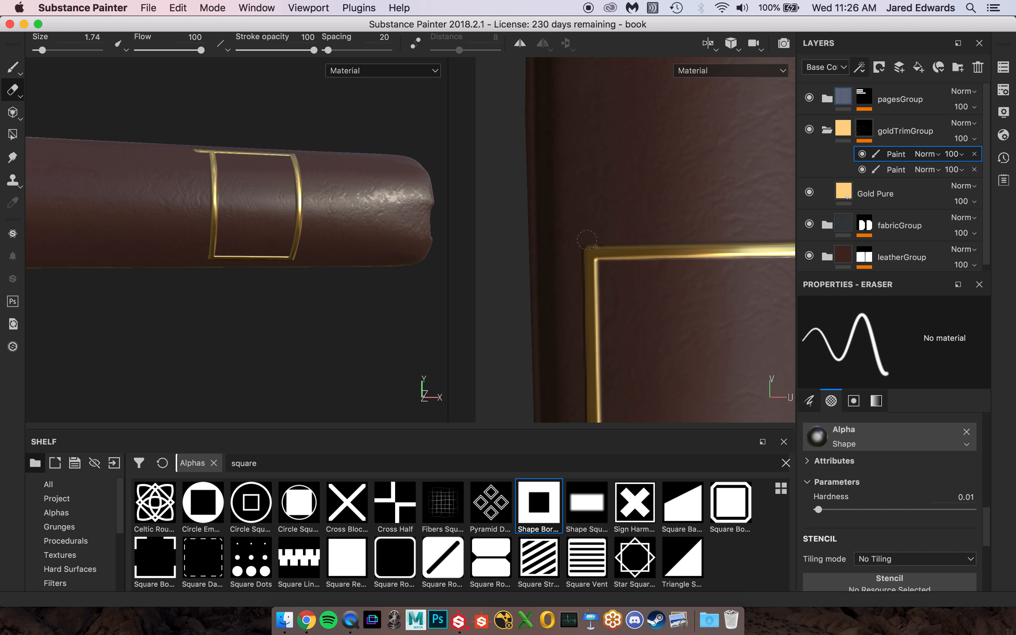
pyautogui.keyDown('alt'); pyautogui.moveTo(662, 196); pyautogui.dragTo(584, 195, button='middle'); pyautogui.keyUp('alt')
pyautogui.keyDown('alt'); pyautogui.moveTo(749, 192); pyautogui.dragTo(547, 191, button='middle'); pyautogui.keyUp('alt')
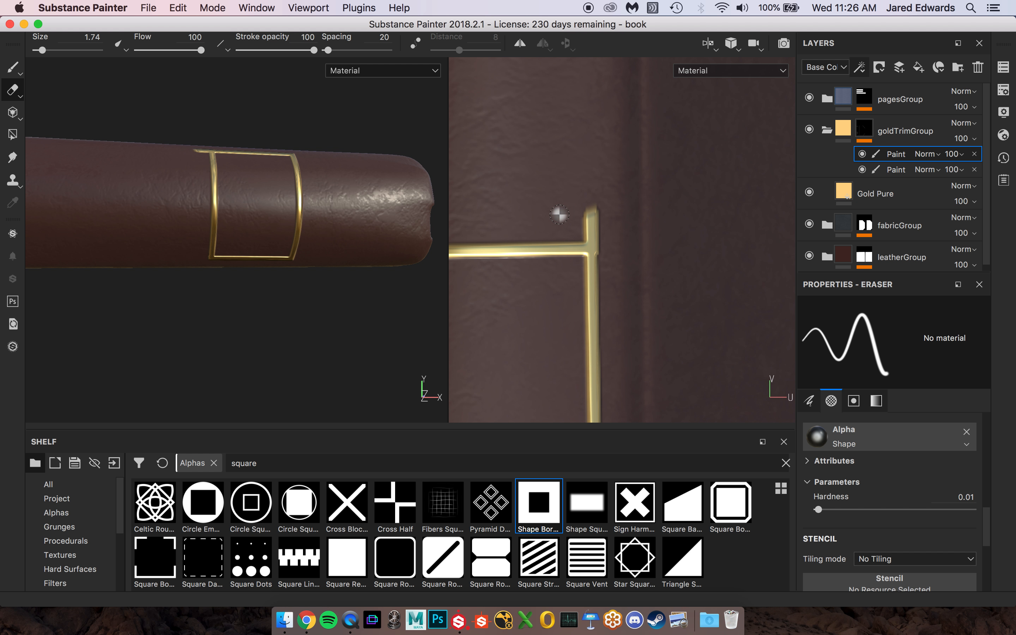
pyautogui.moveTo(575, 232)
pyautogui.mouseDown()
pyautogui.moveTo(591, 236)
pyautogui.moveTo(582, 218)
pyautogui.mouseUp()
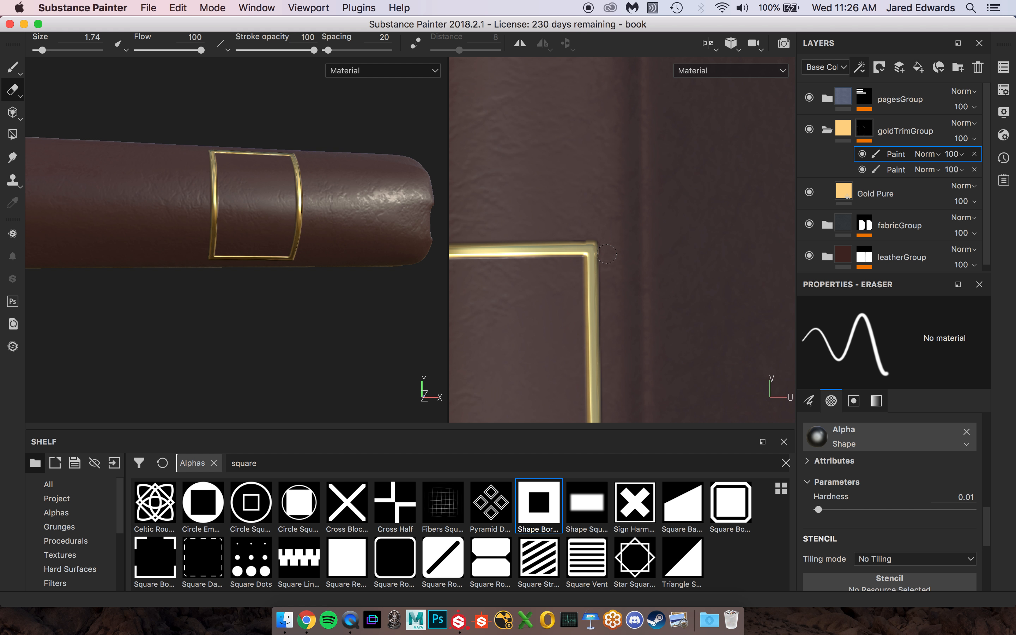
pyautogui.scroll(-5, 602, 210)
pyautogui.moveTo(607, 199)
pyautogui.mouseDown(button='middle')
pyautogui.moveTo(579, 187)
pyautogui.moveTo(592, 211)
pyautogui.mouseUp(button='middle')
pyautogui.scroll(-1, 593, 210)
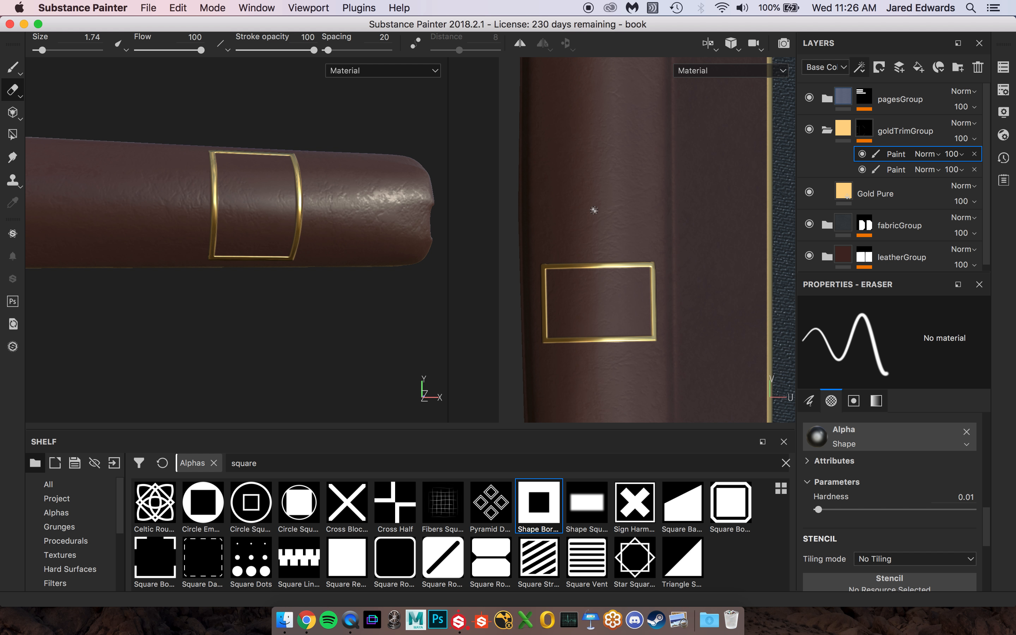
pyautogui.scroll(3, 671, 277)
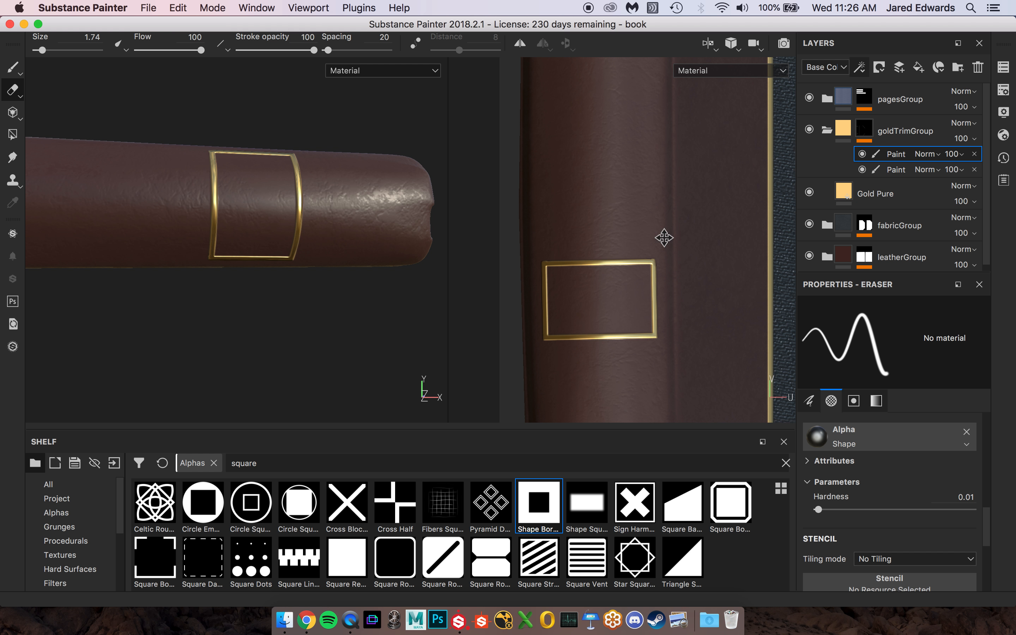
pyautogui.moveTo(281, 467); pyautogui.dragTo(201, 467)
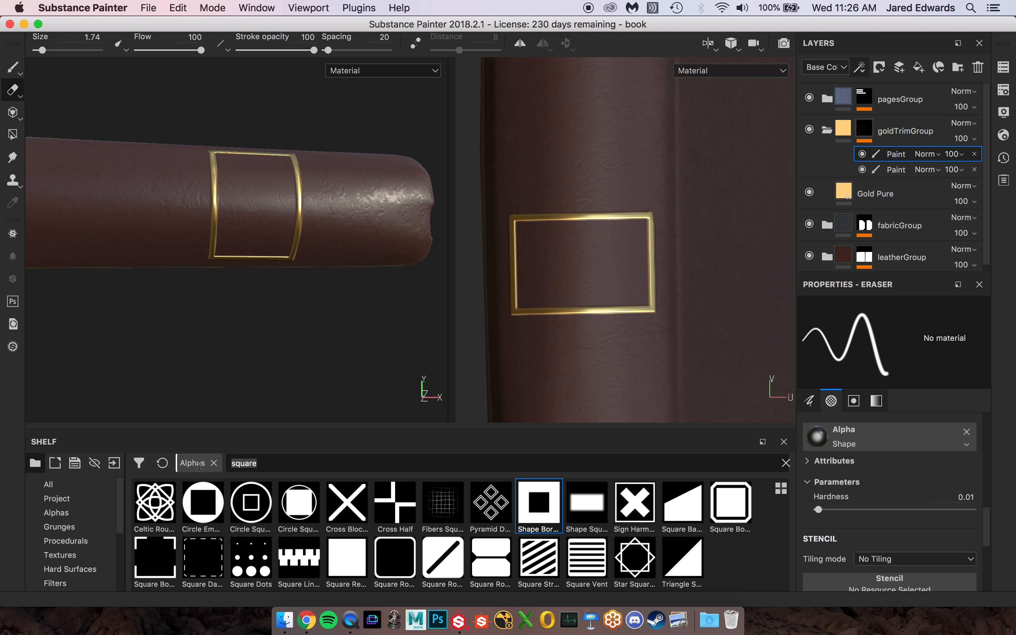
pyautogui.press('BackSpace')
pyautogui.write('font')
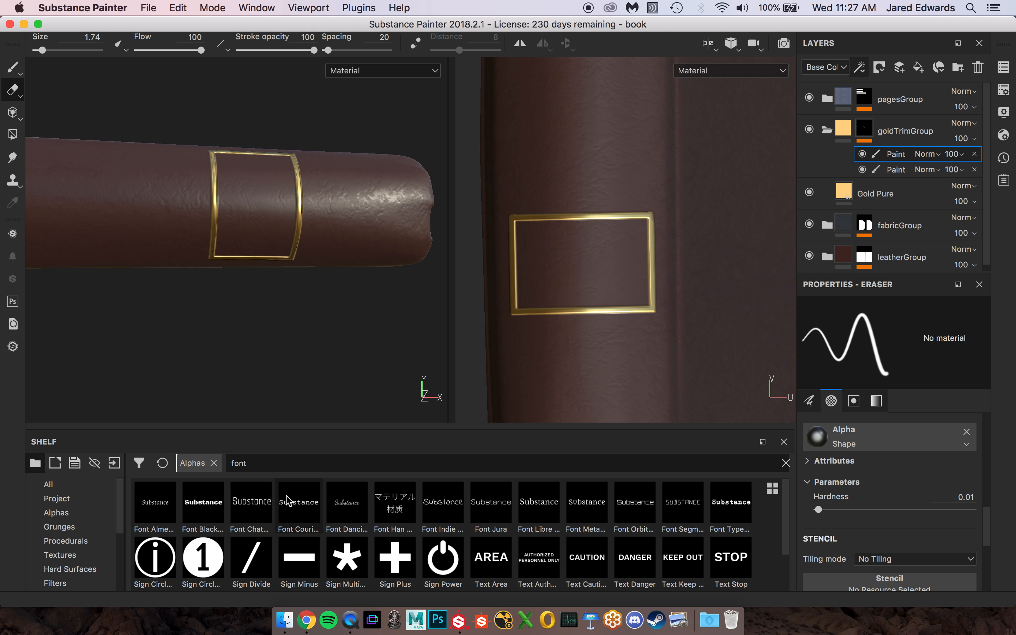
pyautogui.moveTo(308, 508)
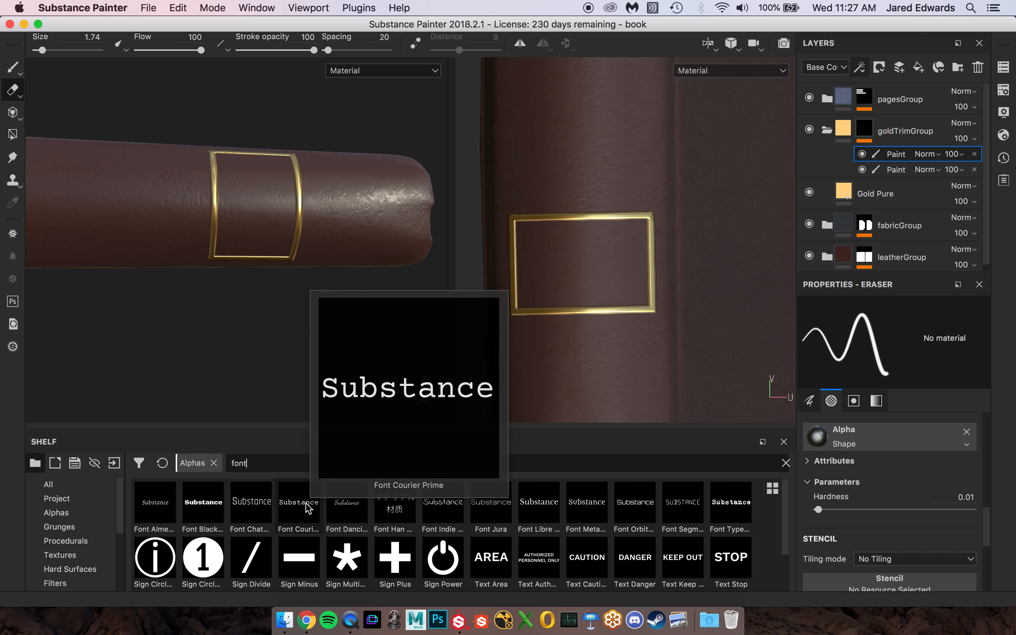
pyautogui.click(309, 508)
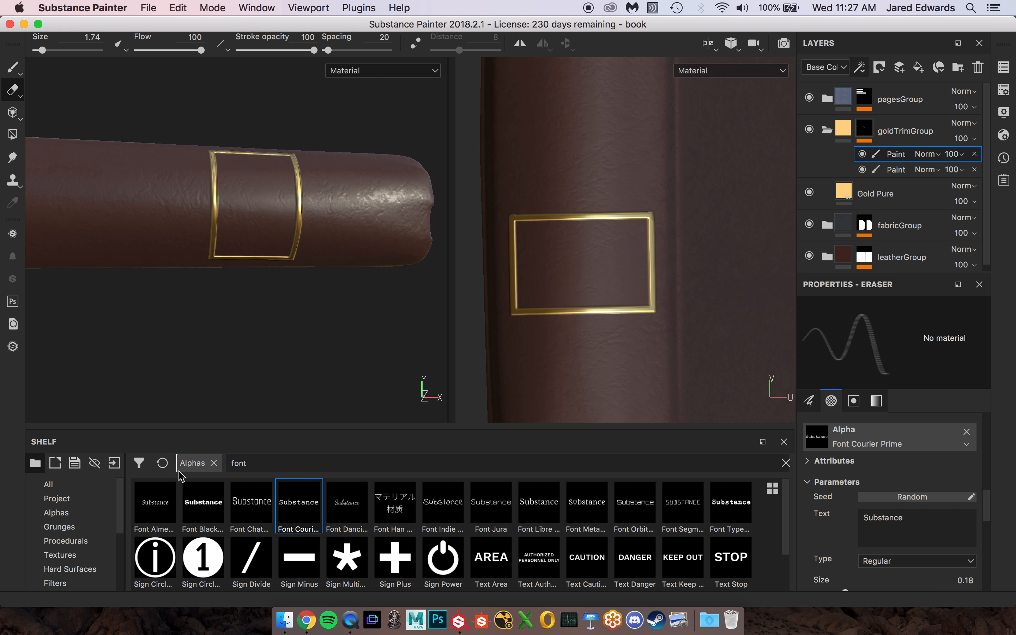
pyautogui.scroll(-5, 69, 555)
pyautogui.click(75, 485)
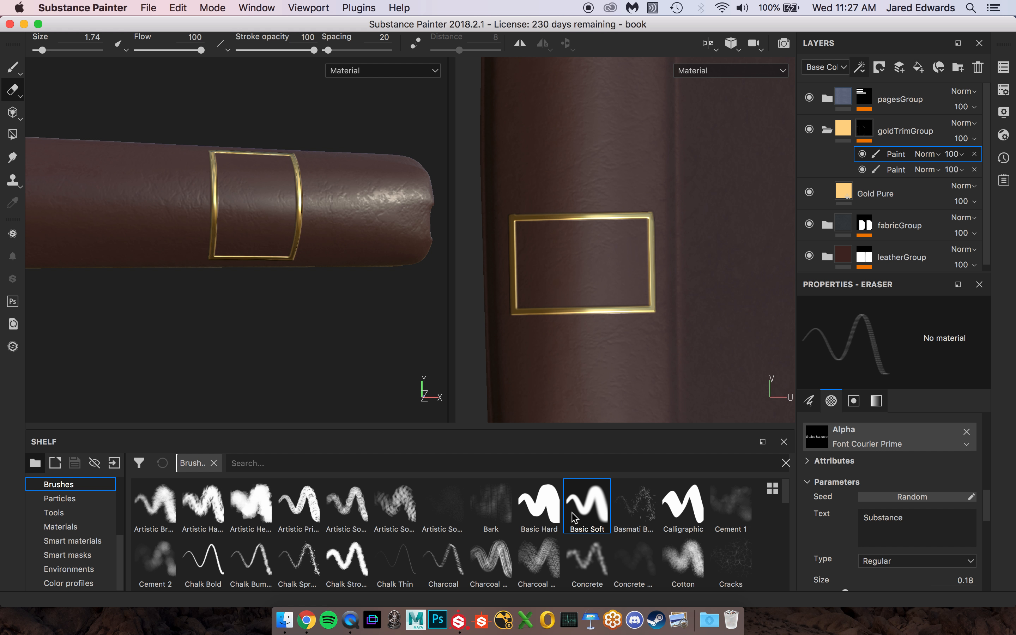
pyautogui.click(574, 517)
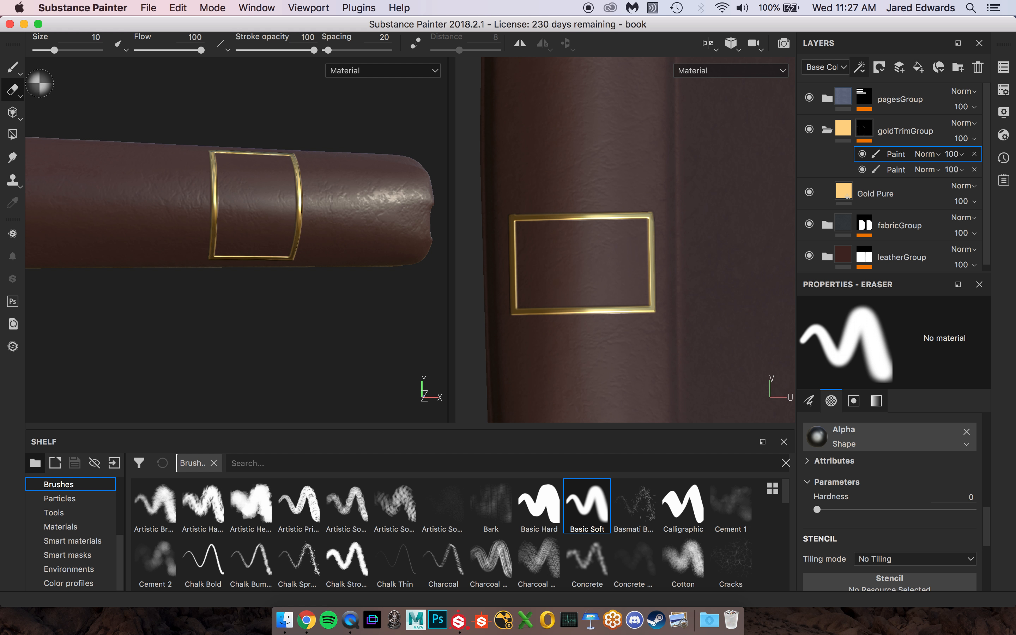
# Switch to the Paint tool, search the alphas for "font" and apply Font Courier Prime as the brush alpha.
pyautogui.click(9, 69)
pyautogui.scroll(3, 86, 516)
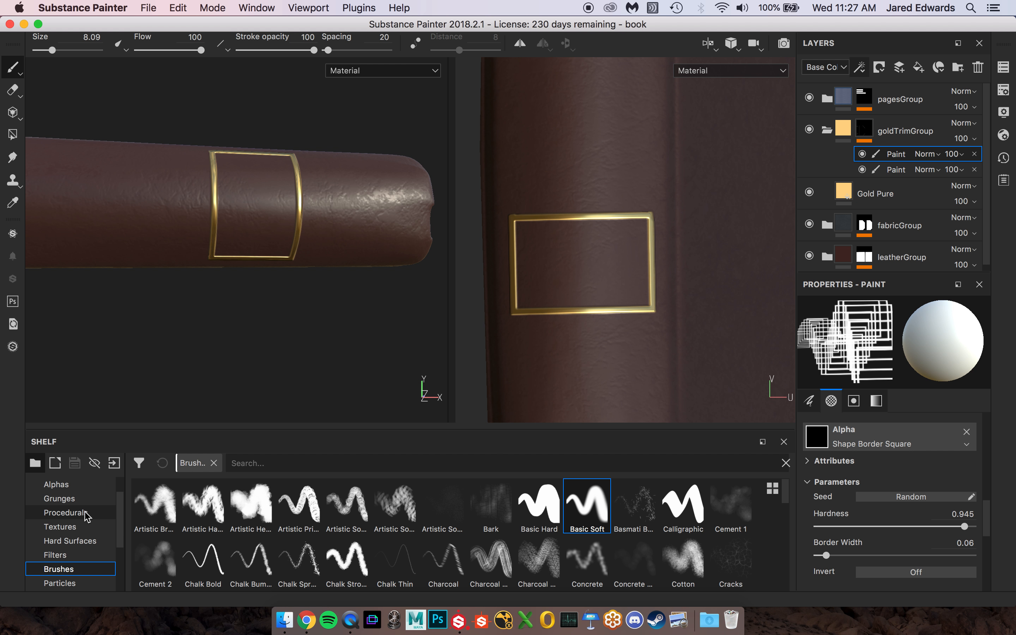
pyautogui.click(67, 484)
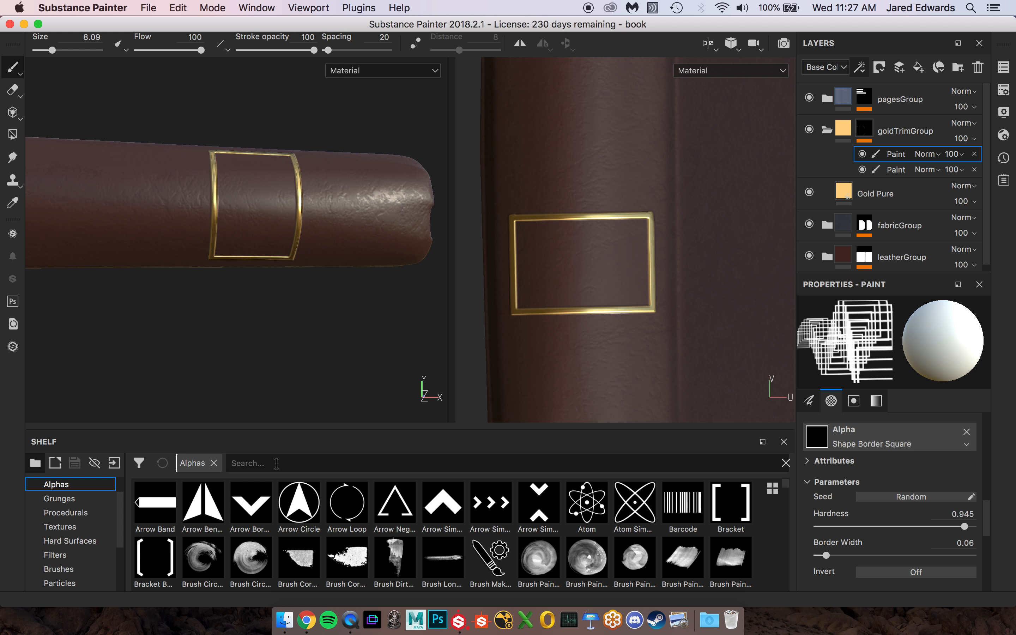
pyautogui.click(276, 463)
pyautogui.write('font')
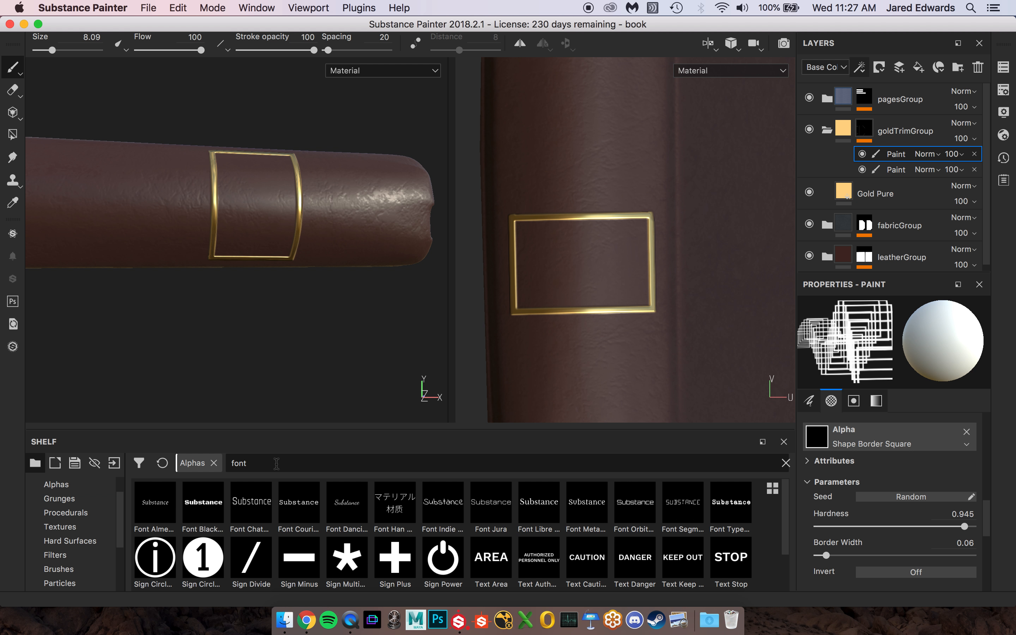
pyautogui.click(307, 504)
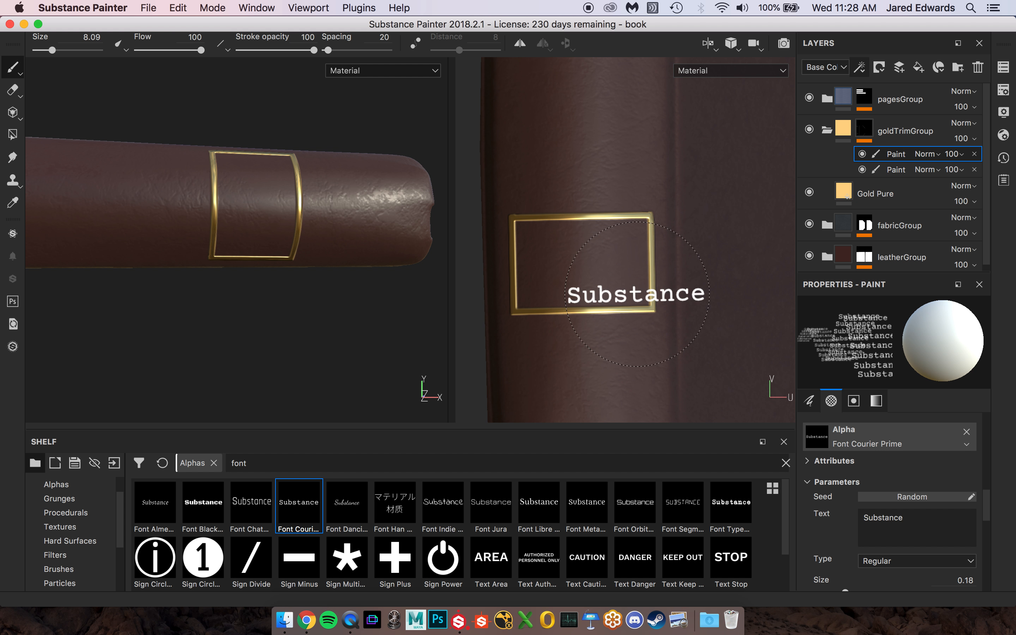
# Replace the font alpha's text with LIBRARY and check the title wording on the reference photo in Chrome.
pyautogui.click(918, 511)
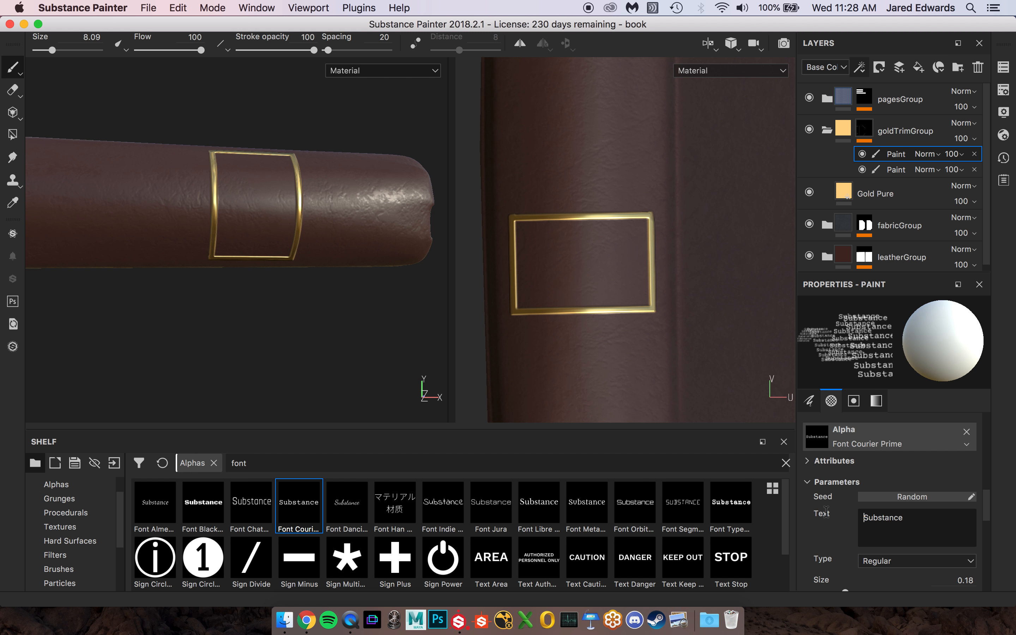
pyautogui.moveTo(933, 517); pyautogui.dragTo(817, 515)
pyautogui.write('LIBRARY')
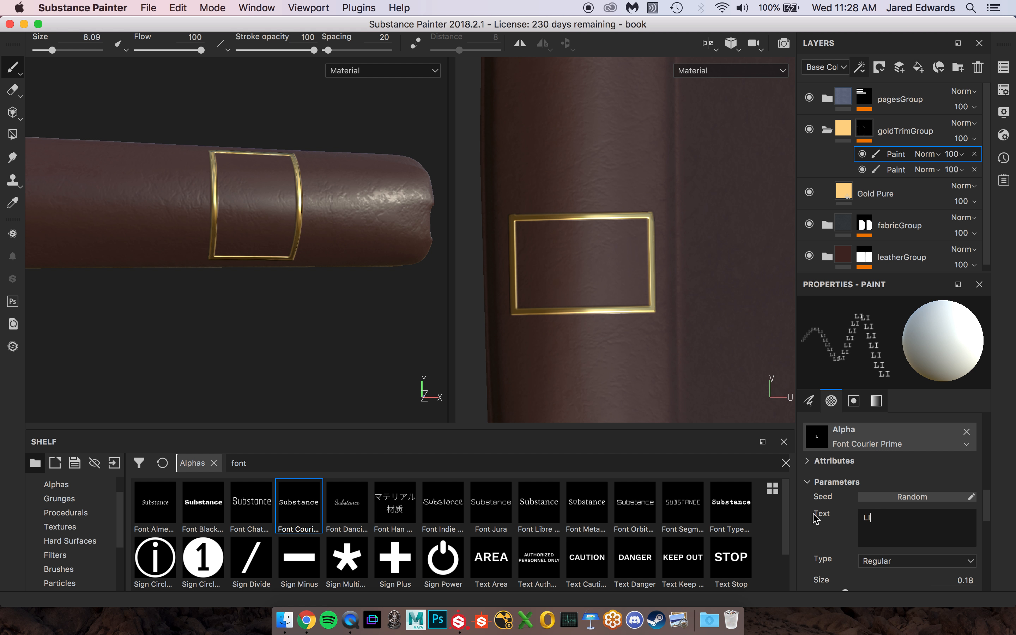
pyautogui.click(315, 621)
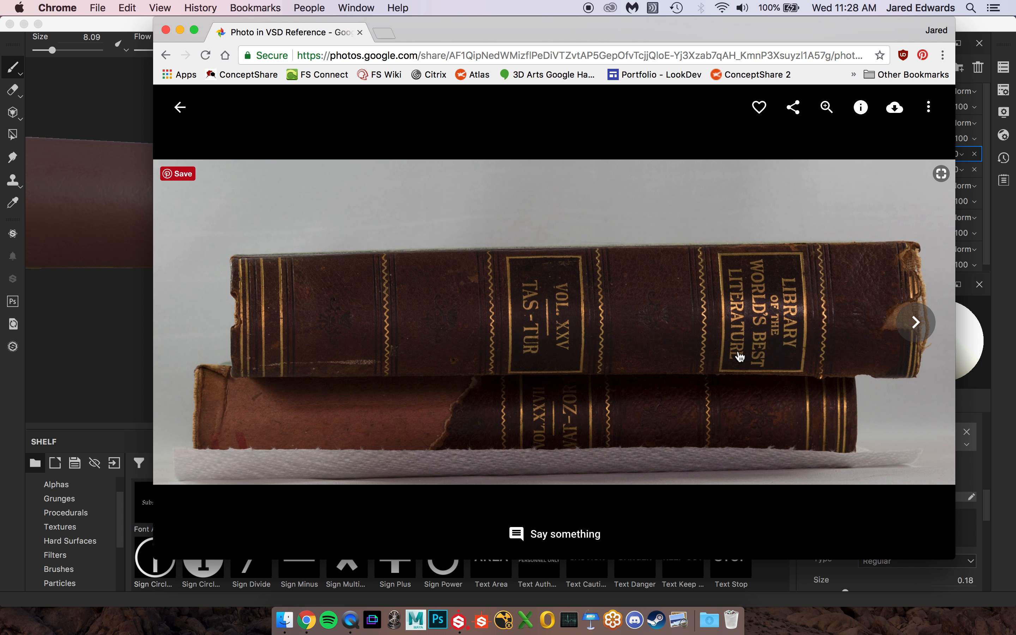
pyautogui.press('super+Tab')
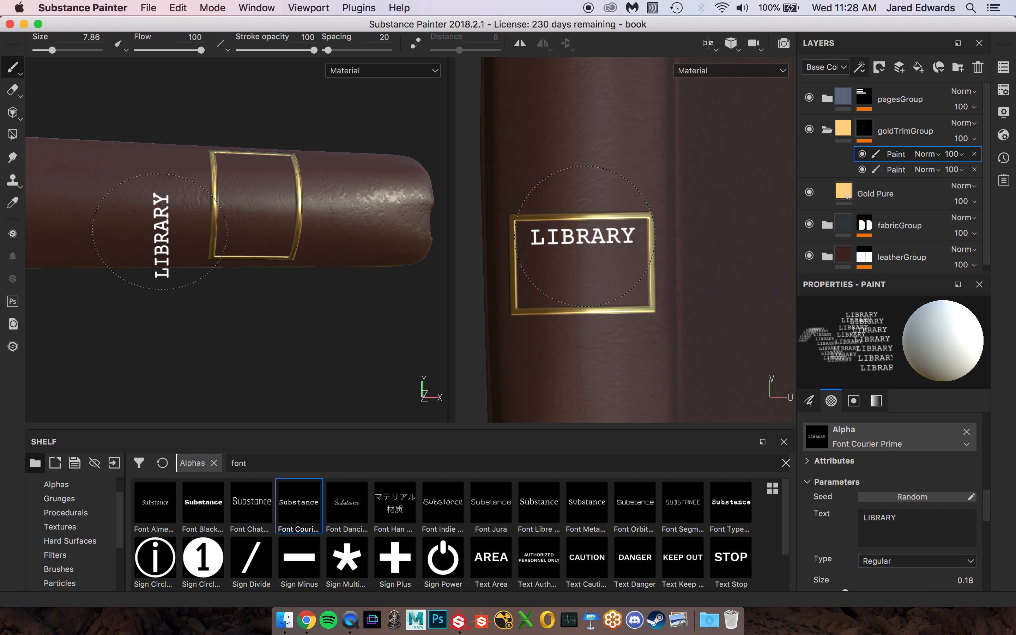
# Try stamping LIBRARY inside the upper part of the gold frame, then undo the stamp.
pyautogui.click(583, 236)
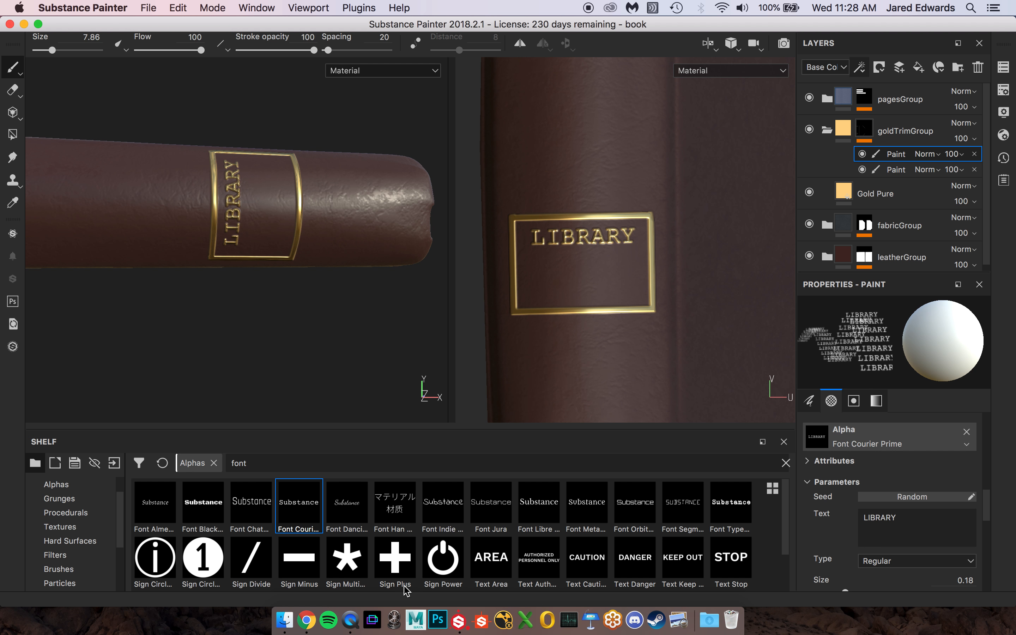
pyautogui.click(309, 624)
pyautogui.press('super+Tab')
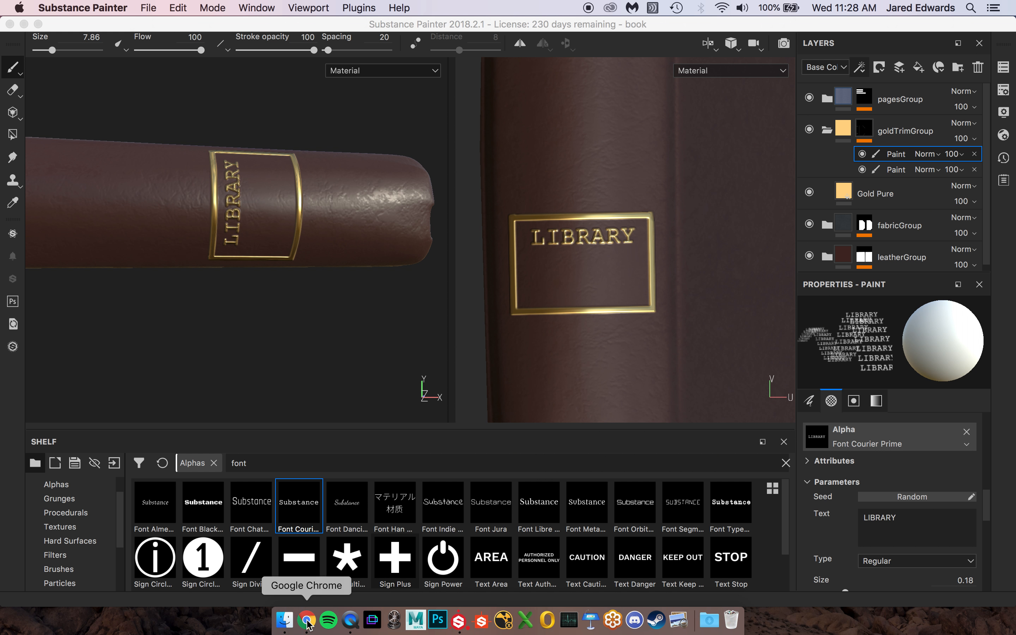
pyautogui.press('super+z')
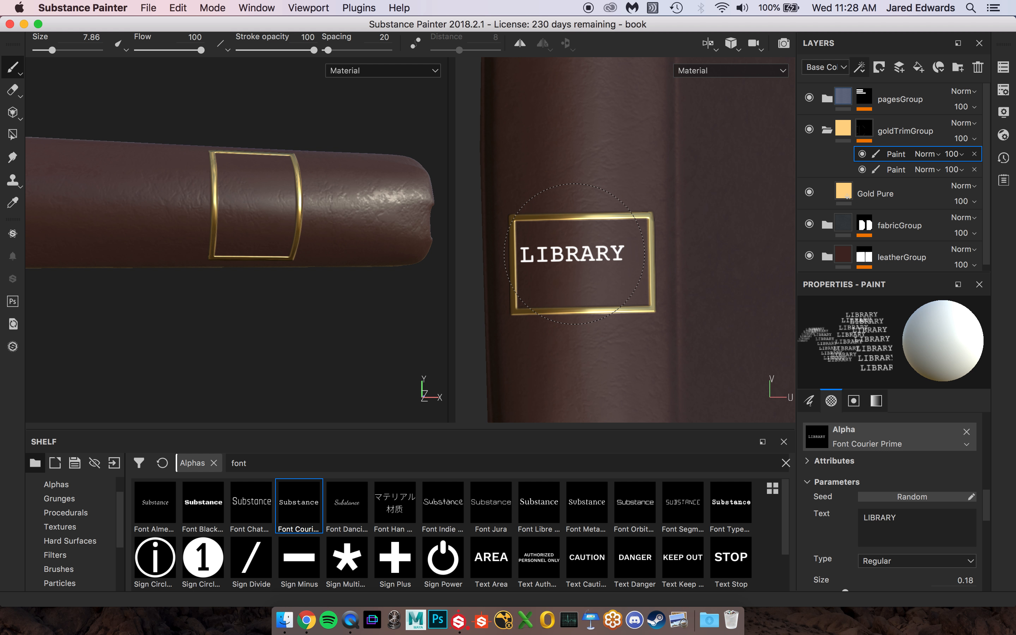
# Turn the UV view upside down and stamp LIBRARY, rotated 180 degrees at brush size 6.47, centred under the frame's top line.
pyautogui.scroll(-4, 495, 261)
pyautogui.scroll(-2, 574, 257)
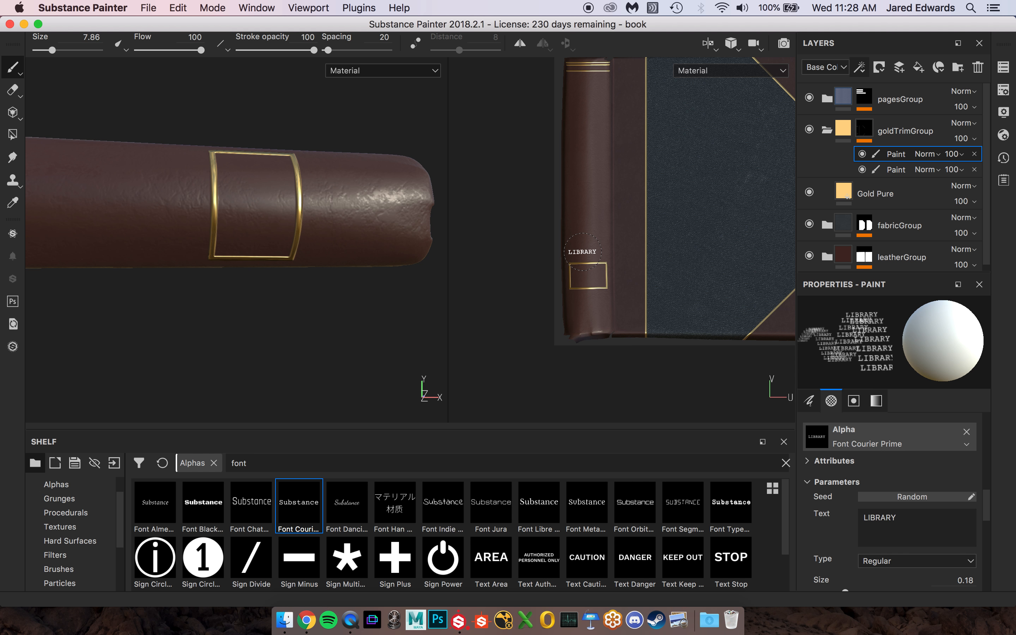
pyautogui.keyDown('alt'); pyautogui.moveTo(540, 220); pyautogui.dragTo(553, 317); pyautogui.keyUp('alt')
pyautogui.keyDown('alt'); pyautogui.moveTo(530, 222); pyautogui.dragTo(651, 306, button='middle'); pyautogui.keyUp('alt')
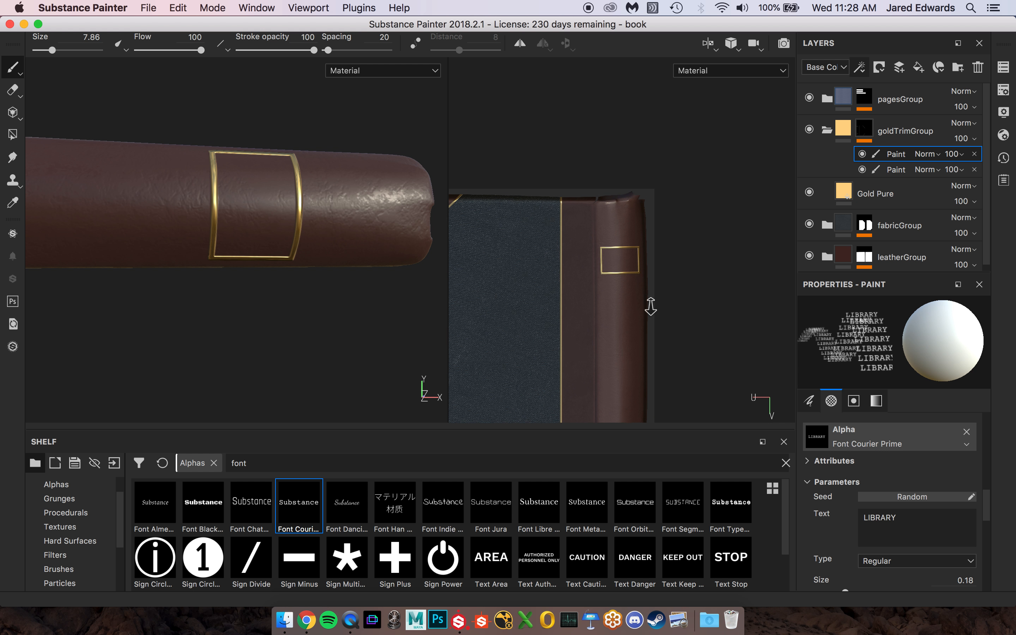
pyautogui.keyDown('alt'); pyautogui.moveTo(651, 306); pyautogui.dragTo(682, 315, button='right'); pyautogui.keyUp('alt')
pyautogui.keyDown('alt'); pyautogui.moveTo(631, 225); pyautogui.dragTo(618, 273, button='middle'); pyautogui.keyUp('alt')
pyautogui.scroll(5, 618, 273)
pyautogui.click(613, 251)
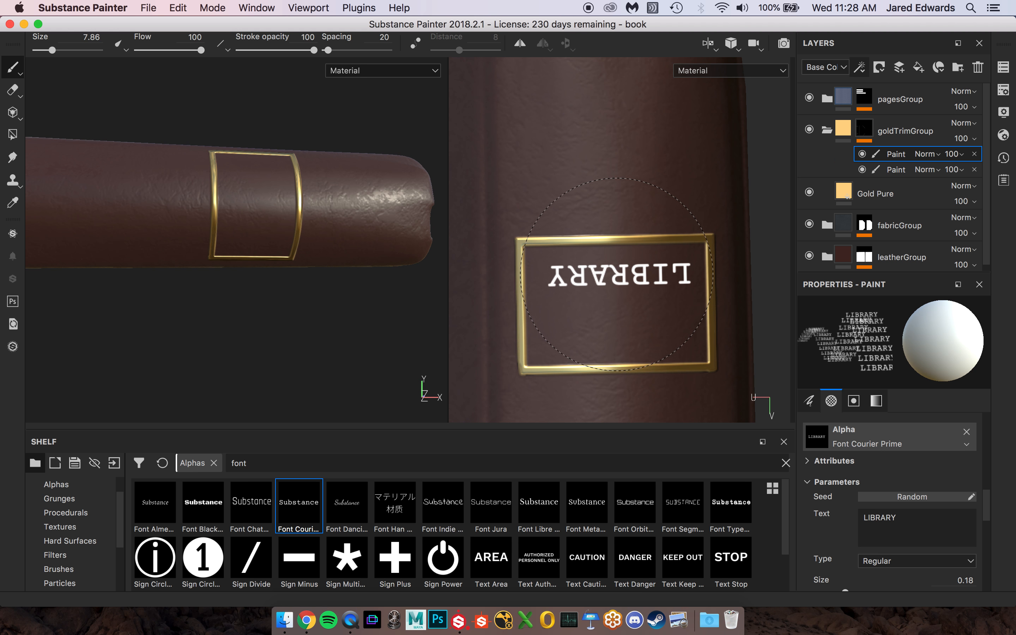
pyautogui.keyDown('ctrl'); pyautogui.moveTo(613, 252); pyautogui.dragTo(613, 251); pyautogui.keyUp('ctrl')
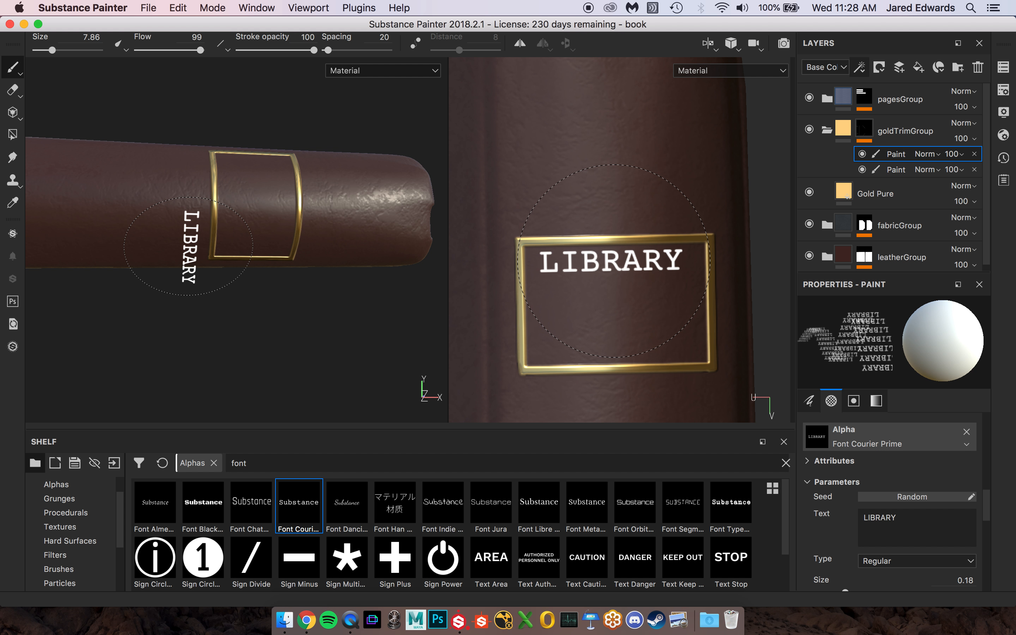
pyautogui.keyDown('ctrl'); pyautogui.moveTo(616, 260); pyautogui.dragTo(599, 261, button='right'); pyautogui.keyUp('ctrl')
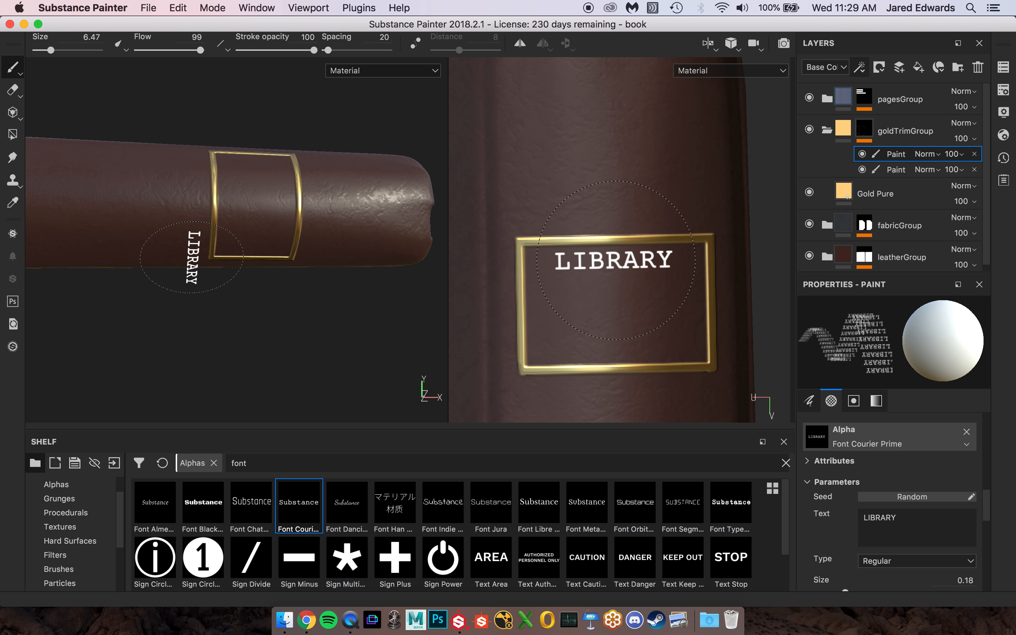
pyautogui.click(615, 260)
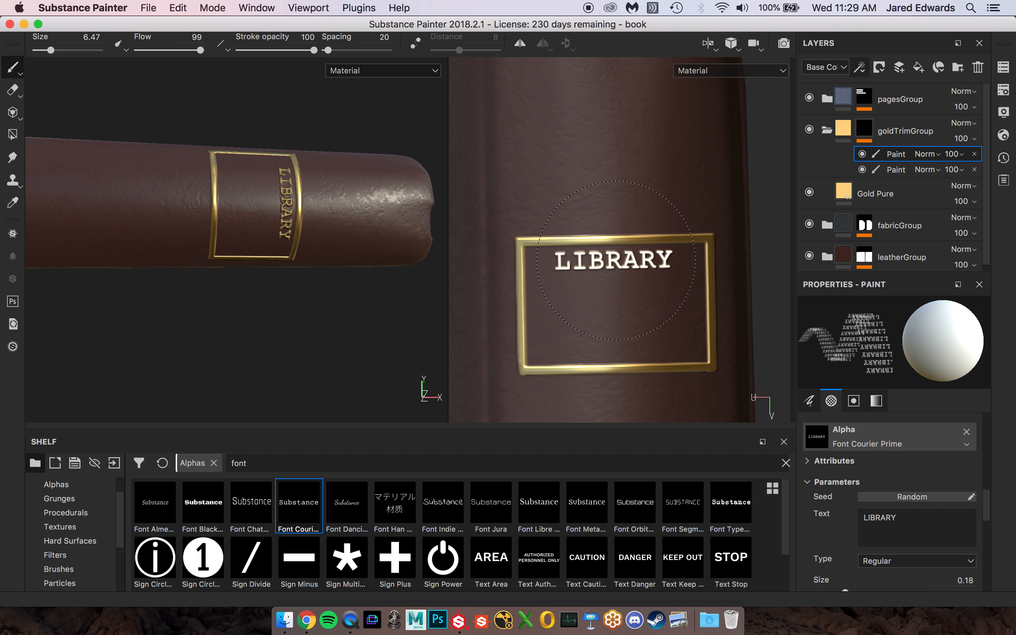
# Set the alpha text to WORLD"S BEST with a font size of 0.12 and enlarge the brush to 8.31.
pyautogui.click(894, 517)
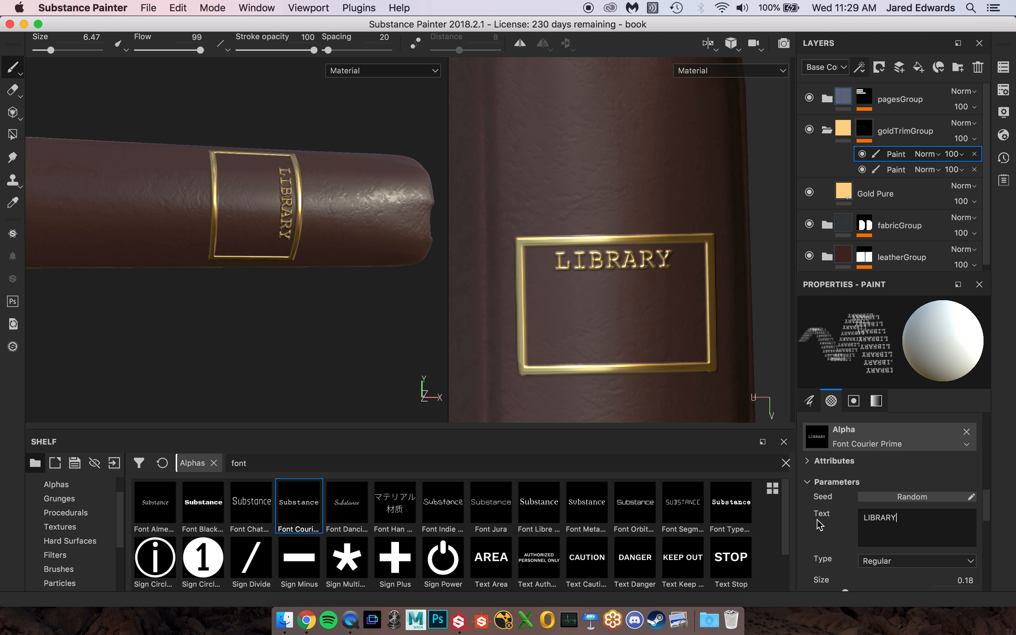
pyautogui.doubleClick(930, 516)
pyautogui.write('WORL')
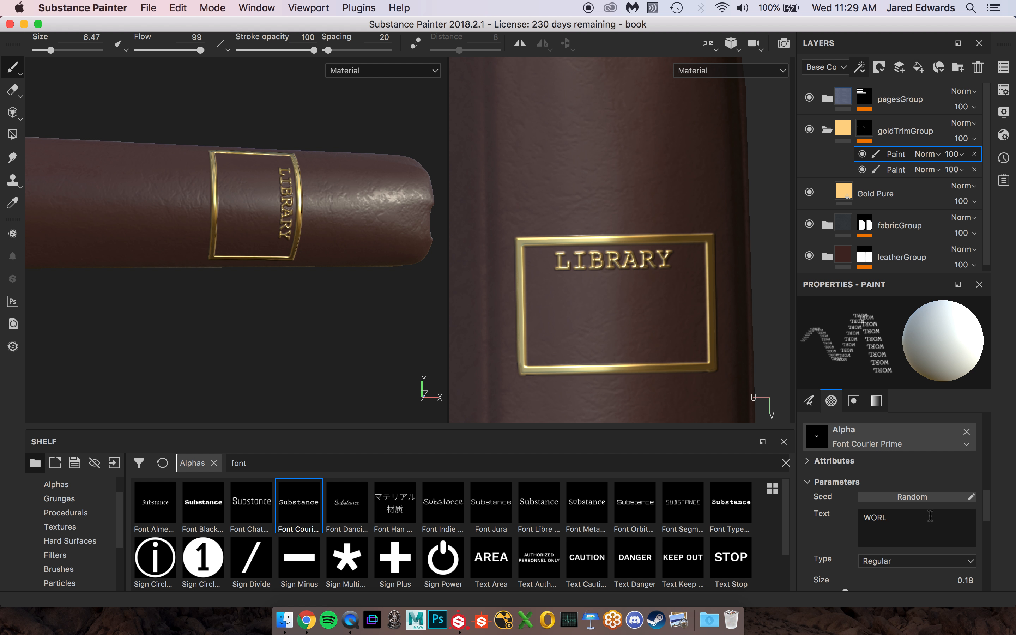
pyautogui.write('D"S')
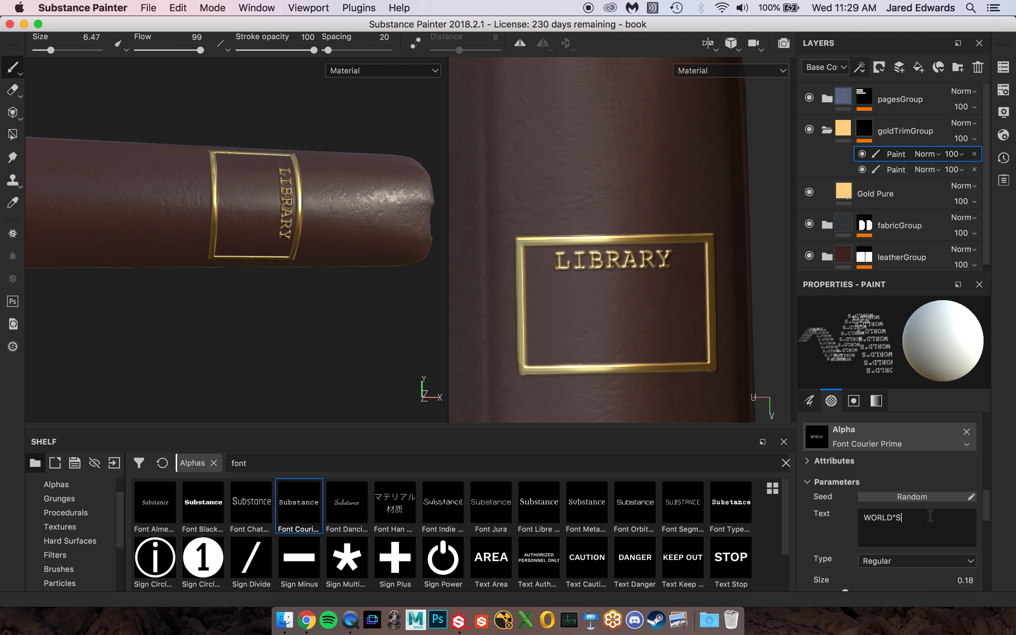
pyautogui.write(' BEST')
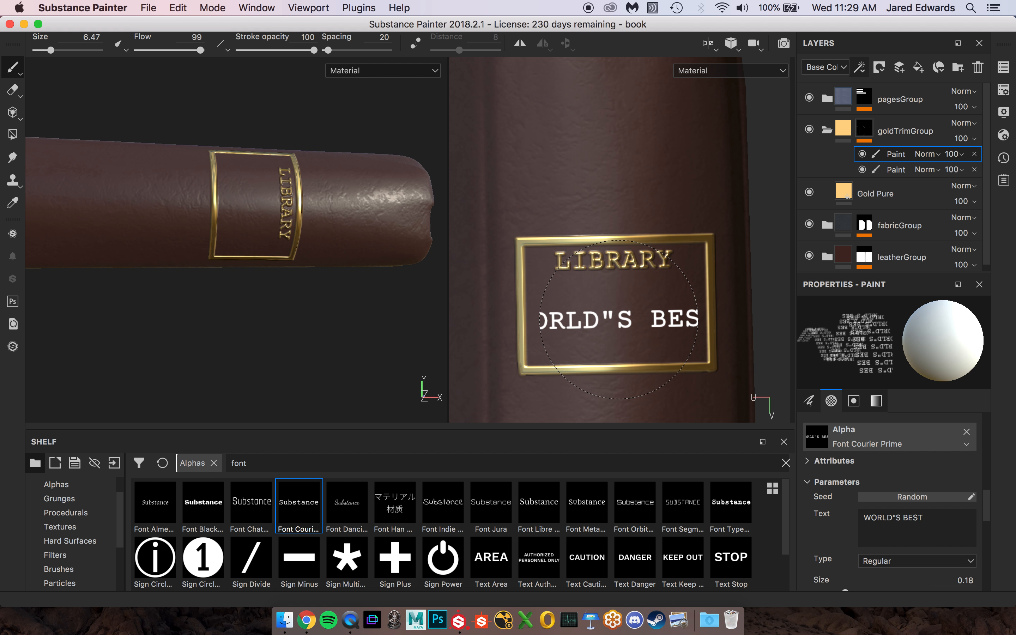
pyautogui.scroll(-2, 830, 518)
pyautogui.moveTo(845, 552); pyautogui.dragTo(836, 553)
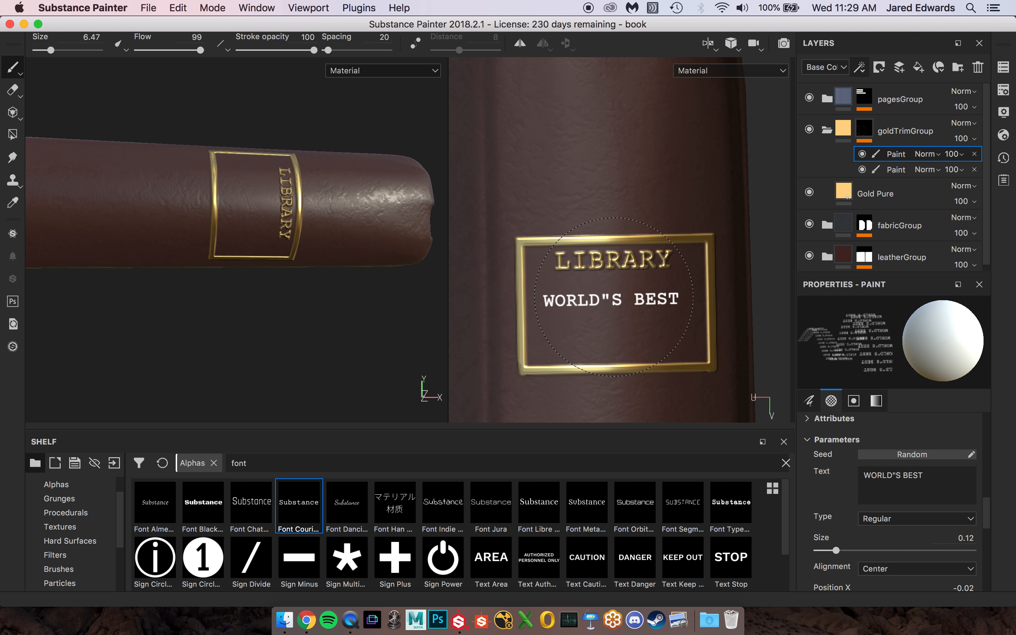
pyautogui.press(']')
pyautogui.press(']')
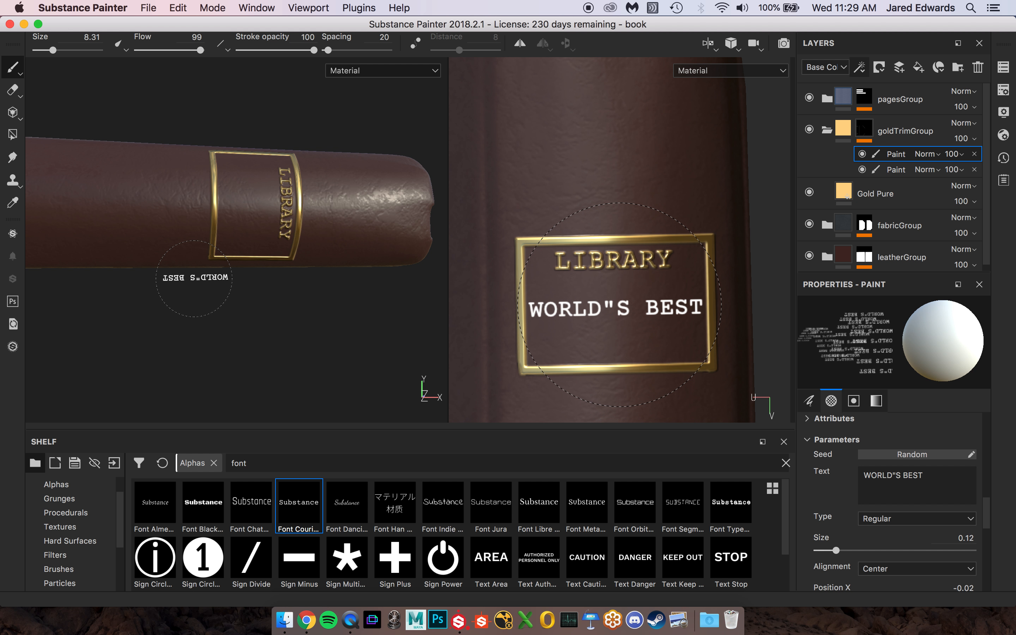
# Stamp the second title line, undo it, correct the text to WORLD'S BEST and restamp it across the middle of the frame.
pyautogui.click(619, 304)
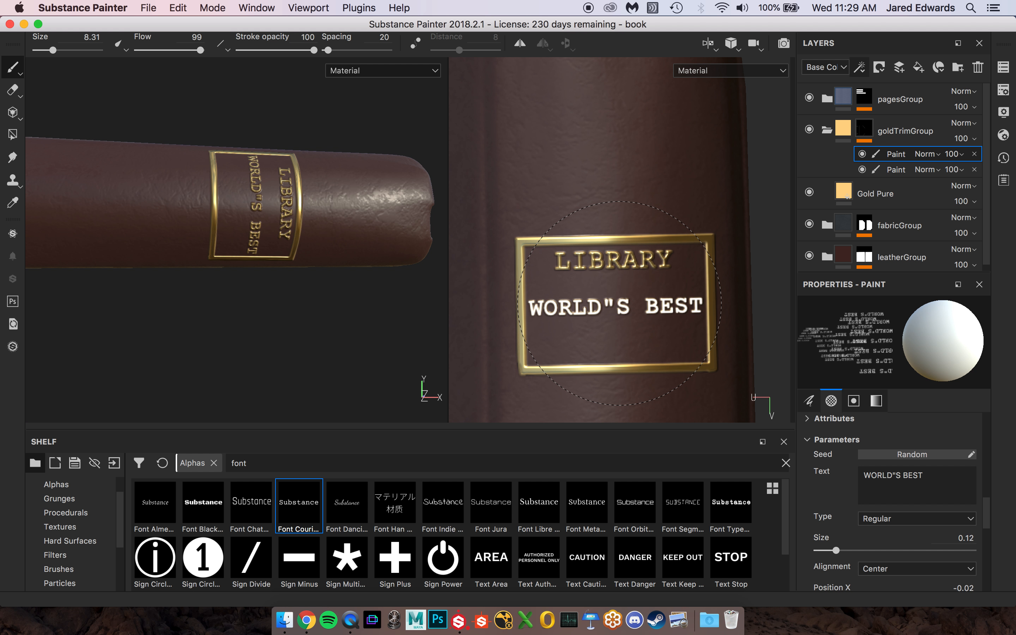
pyautogui.press('super+z')
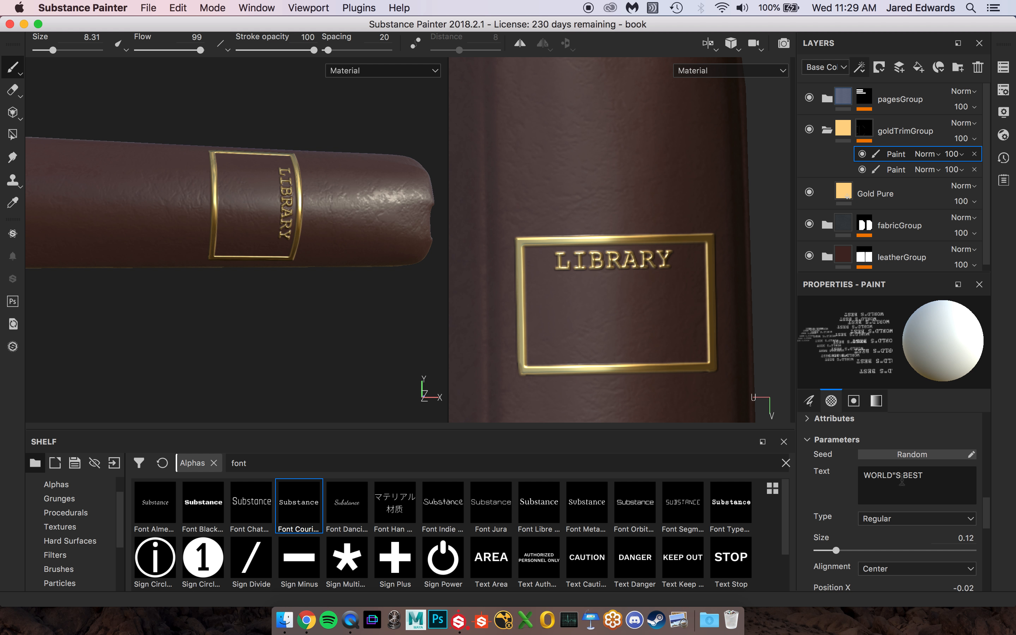
pyautogui.press('BackSpace')
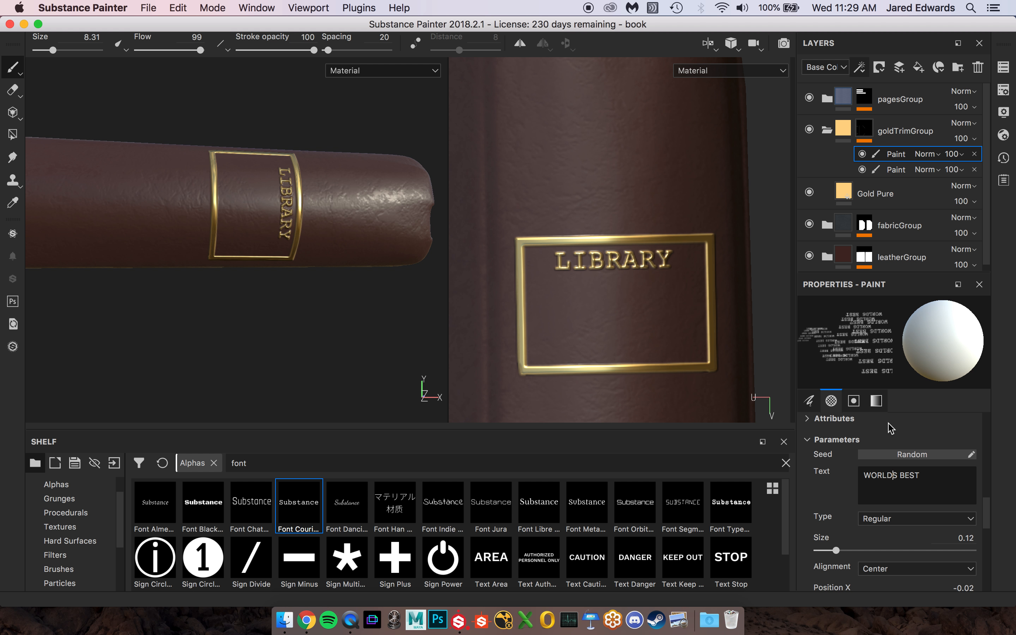
pyautogui.write("'")
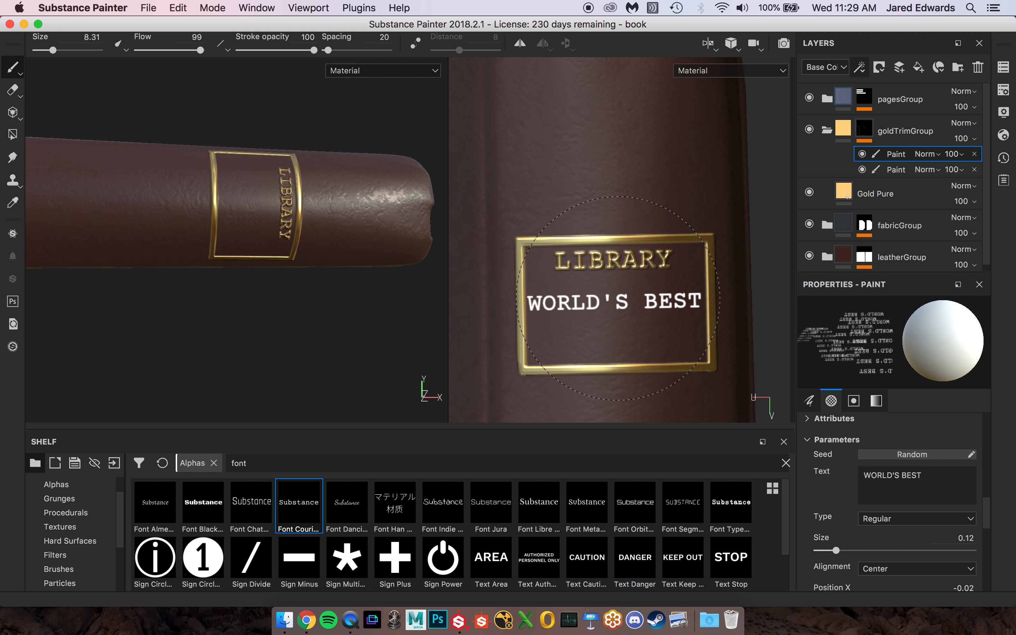
pyautogui.click(618, 298)
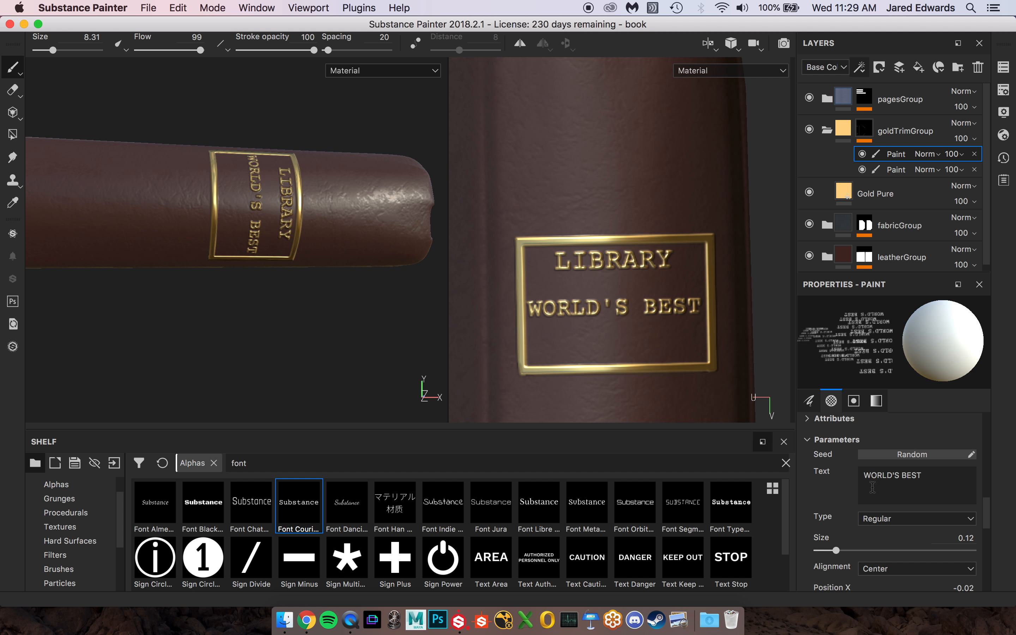
# Change the alpha text to LITERATURE and stamp it centred below WORLD'S BEST inside the gold frame.
pyautogui.moveTo(940, 480); pyautogui.dragTo(819, 470)
pyautogui.write('L')
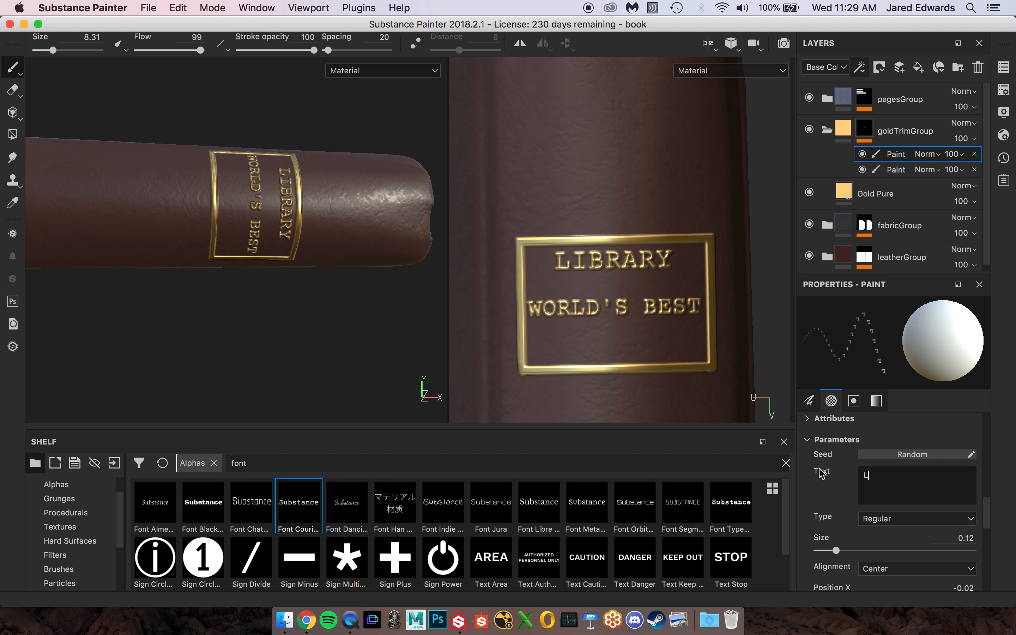
pyautogui.write('ITERATURE')
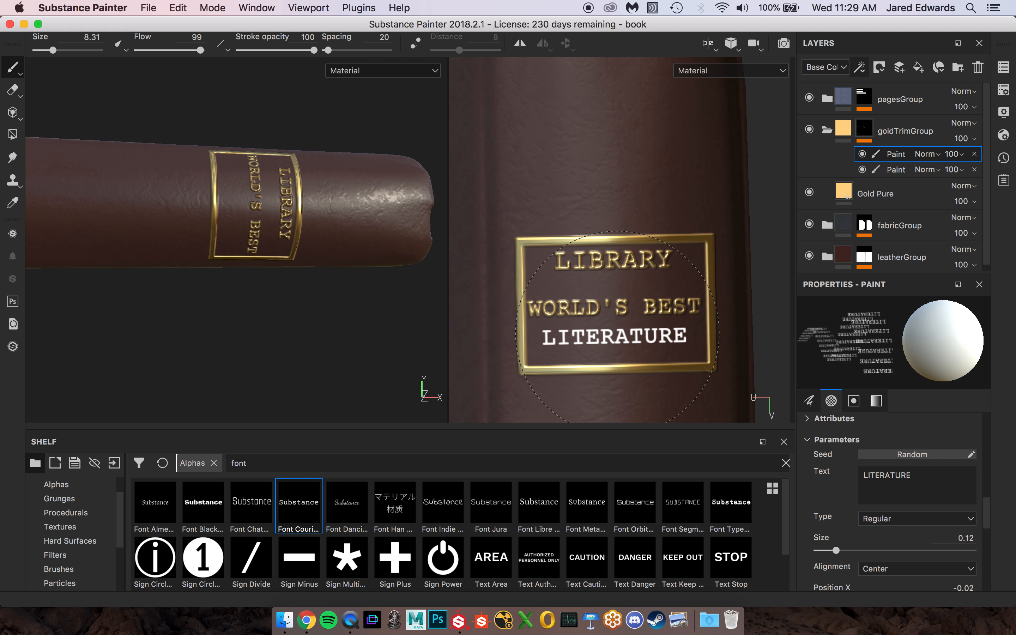
pyautogui.click(618, 326)
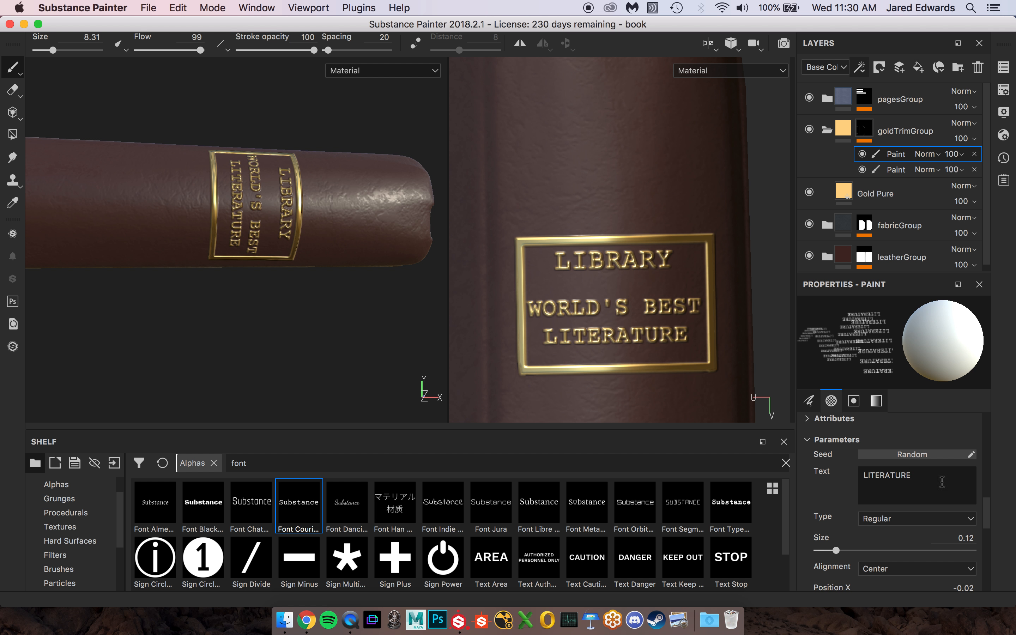
# Change the alpha text to OF THE, reduce the brush to 5.68 and stamp it between LIBRARY and WORLD'S BEST.
pyautogui.doubleClick(900, 472)
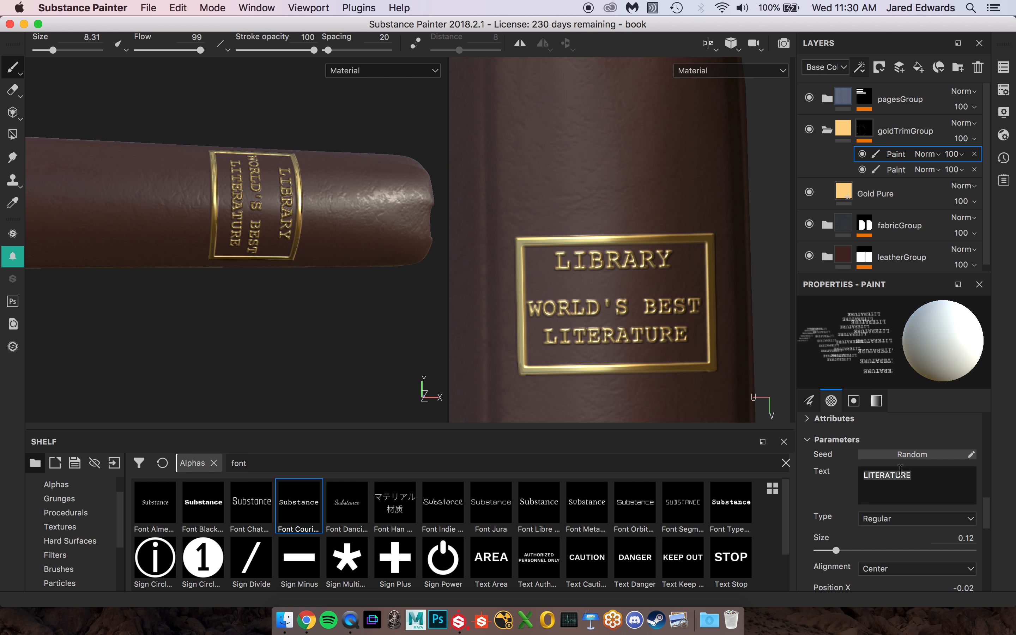
pyautogui.write('OF THE')
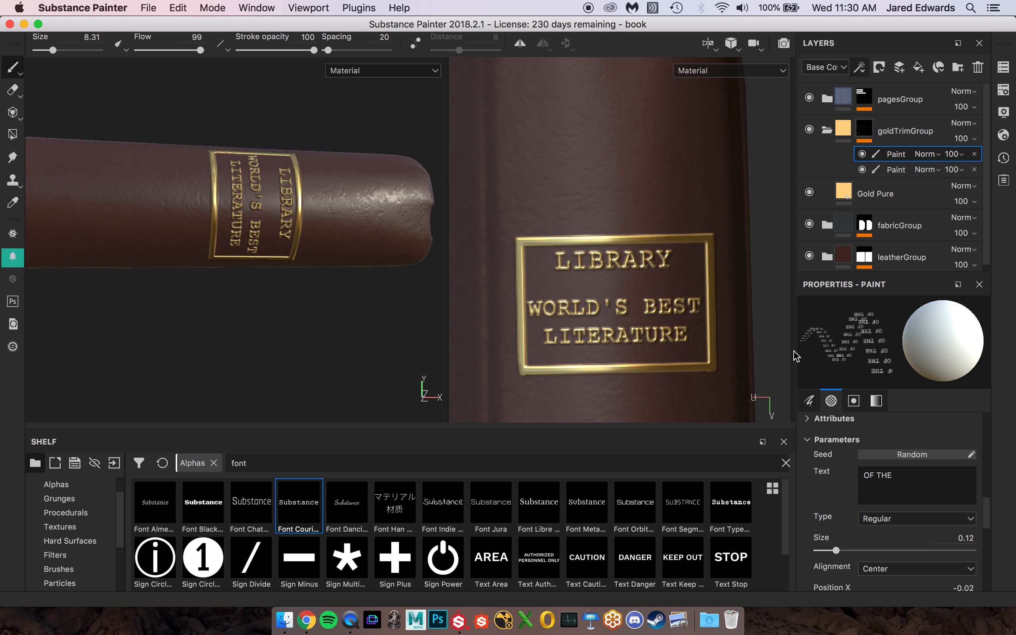
pyautogui.moveTo(628, 280)
pyautogui.keyDown('super'); pyautogui.mouseDown(button='right')
pyautogui.moveTo(589, 280)
pyautogui.moveTo(633, 281)
pyautogui.mouseUp(button='right'); pyautogui.keyUp('super')
pyautogui.click(618, 282)
# Inspect the framed title lettering up close on the 3D book spine and save the project.
pyautogui.keyDown('alt'); pyautogui.moveTo(306, 275); pyautogui.dragTo(309, 280); pyautogui.keyUp('alt')
pyautogui.click(311, 621)
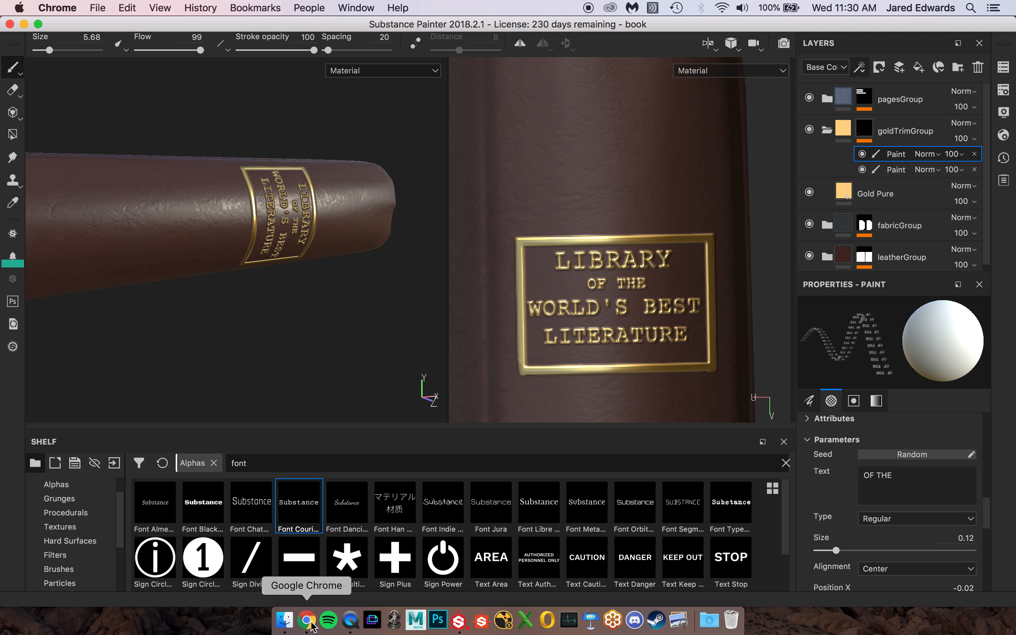
pyautogui.press('super+Tab')
pyautogui.keyDown('alt'); pyautogui.moveTo(369, 298); pyautogui.dragTo(303, 297); pyautogui.keyUp('alt')
pyautogui.keyDown('alt'); pyautogui.moveTo(232, 175); pyautogui.dragTo(377, 299, button='right'); pyautogui.keyUp('alt')
pyautogui.keyDown('alt'); pyautogui.moveTo(393, 272); pyautogui.dragTo(364, 221); pyautogui.keyUp('alt')
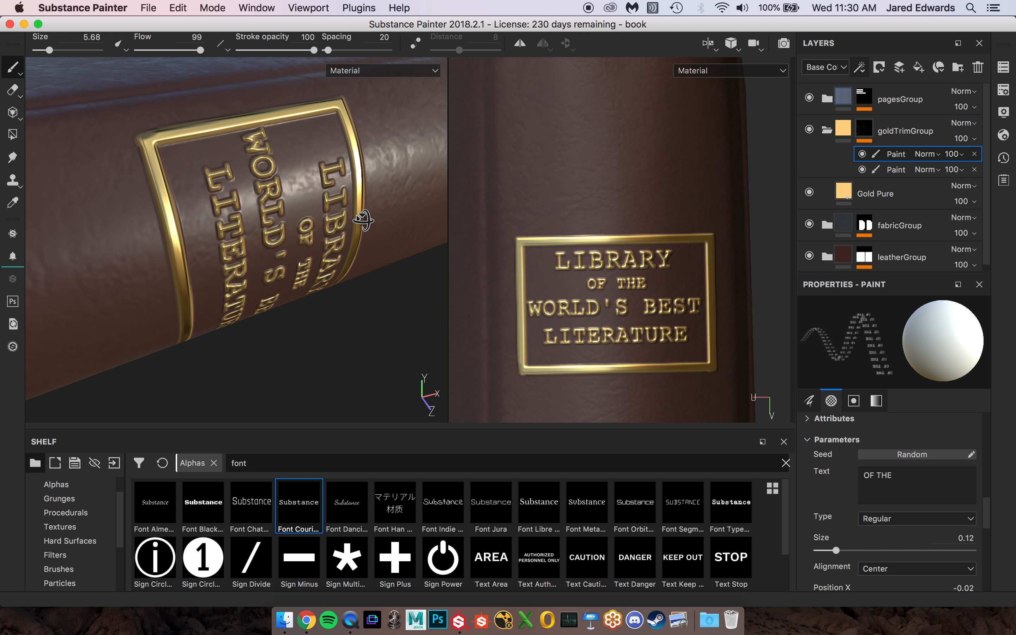
pyautogui.press('super+s')
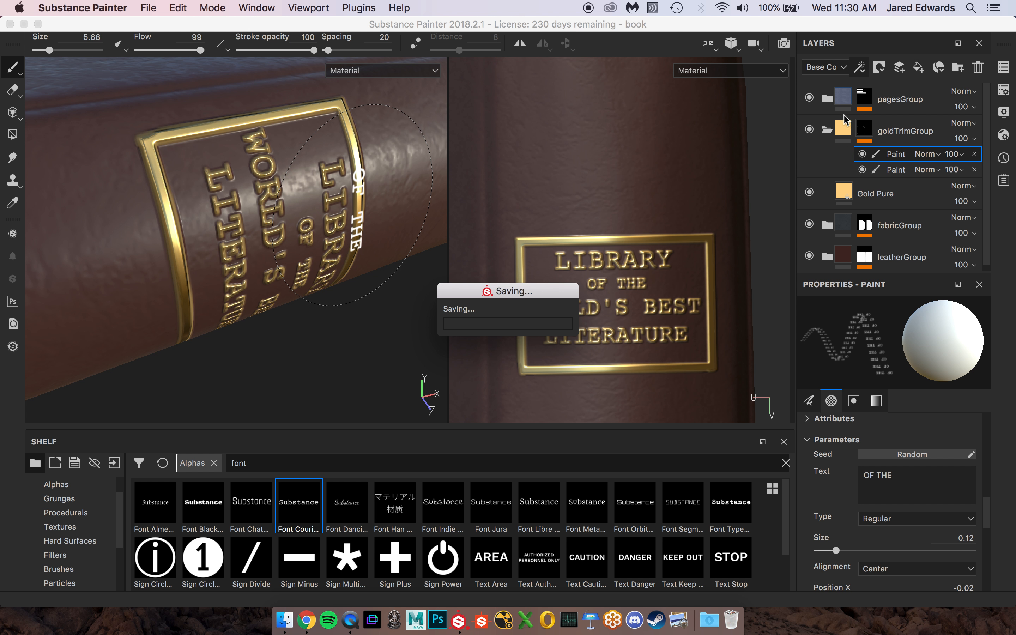
# Lower the Gold Pure fill layer's height to -0.3244 and compare the spine lettering with the reference photo in Chrome.
pyautogui.click(846, 194)
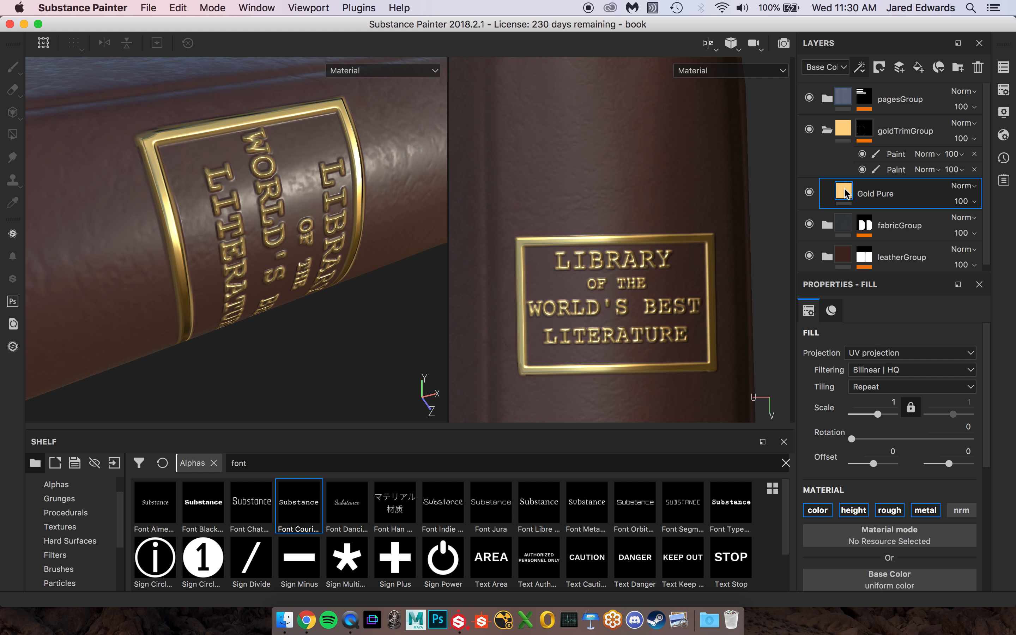
pyautogui.scroll(-10, 851, 457)
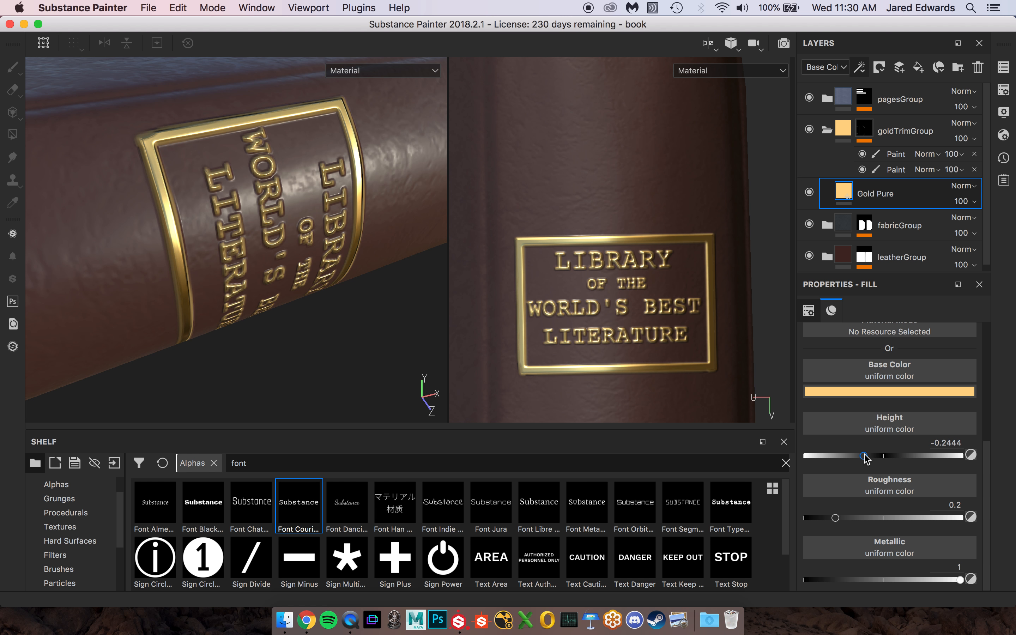
pyautogui.moveTo(863, 457); pyautogui.dragTo(858, 460)
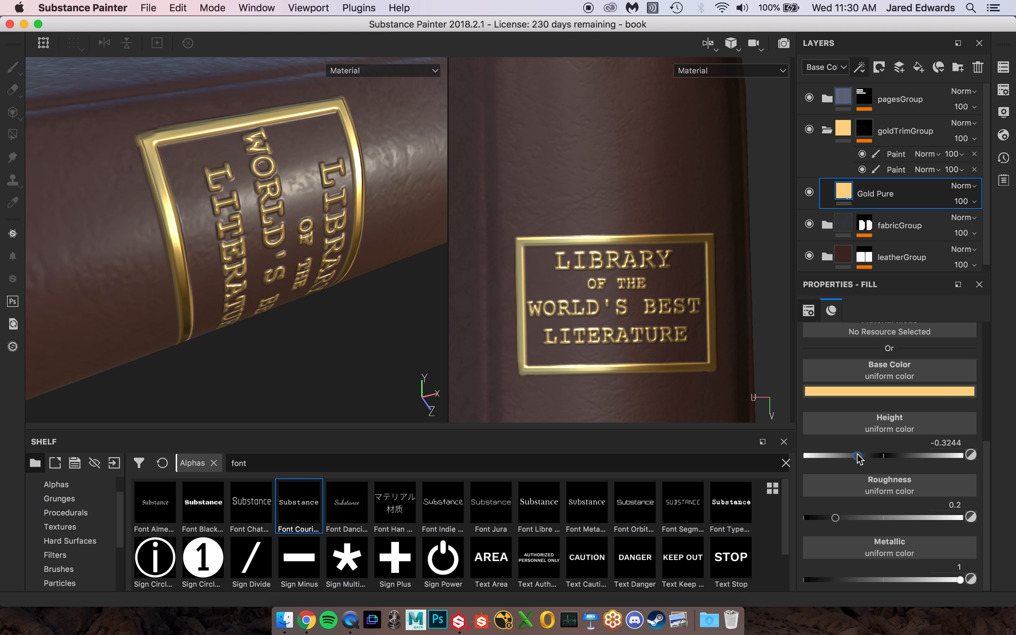
pyautogui.keyDown('alt'); pyautogui.moveTo(291, 247); pyautogui.dragTo(134, 229, button='right'); pyautogui.keyUp('alt')
pyautogui.keyDown('alt'); pyautogui.moveTo(134, 229); pyautogui.dragTo(169, 214); pyautogui.keyUp('alt')
pyautogui.keyDown('alt'); pyautogui.moveTo(261, 283); pyautogui.dragTo(167, 207, button='middle'); pyautogui.keyUp('alt')
pyautogui.keyDown('alt'); pyautogui.moveTo(222, 255); pyautogui.dragTo(285, 275); pyautogui.keyUp('alt')
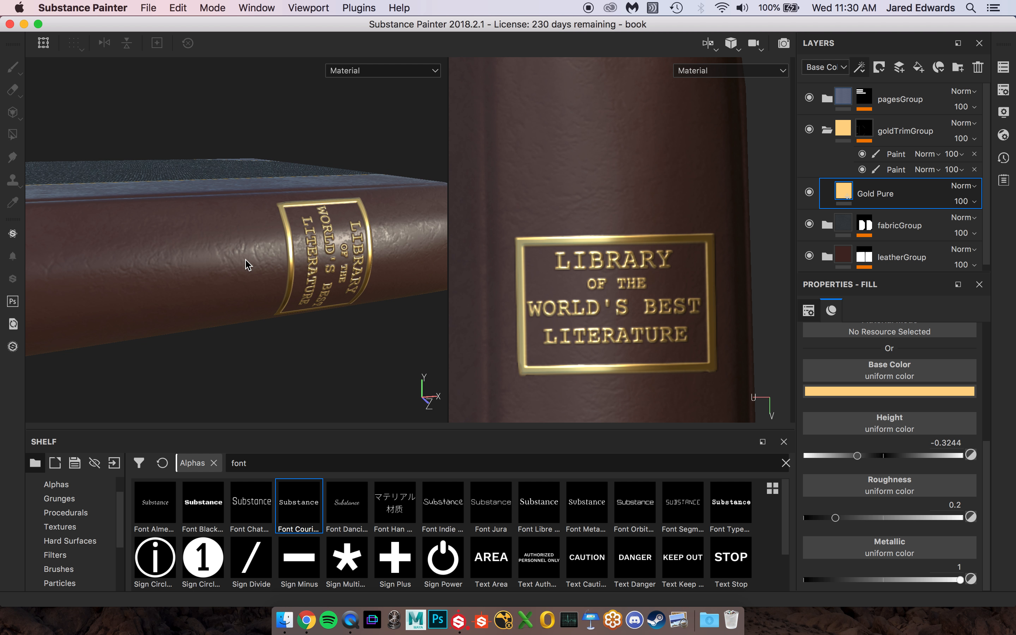
pyautogui.click(307, 619)
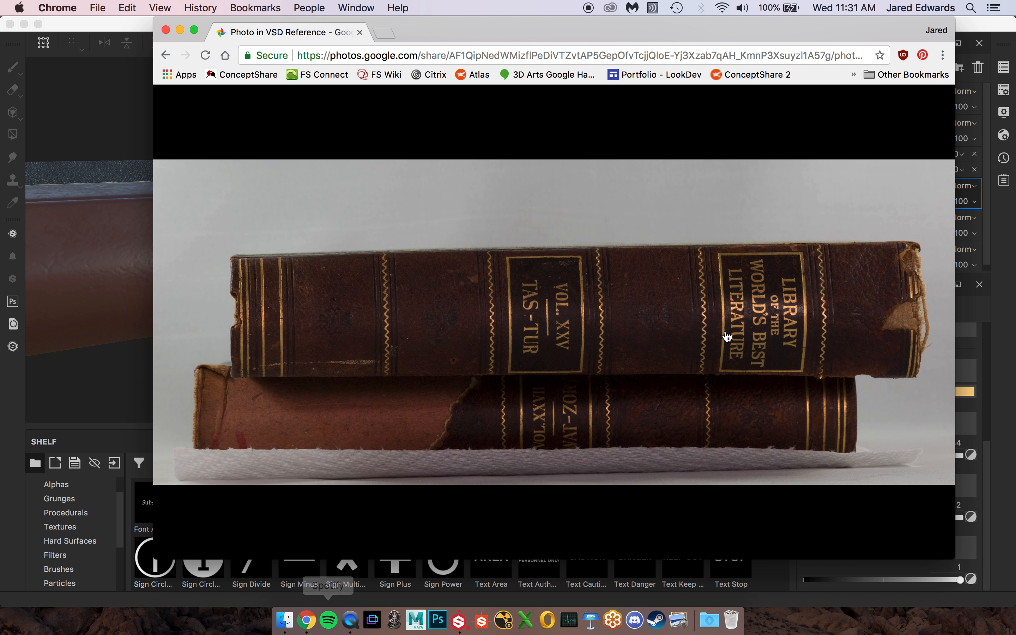